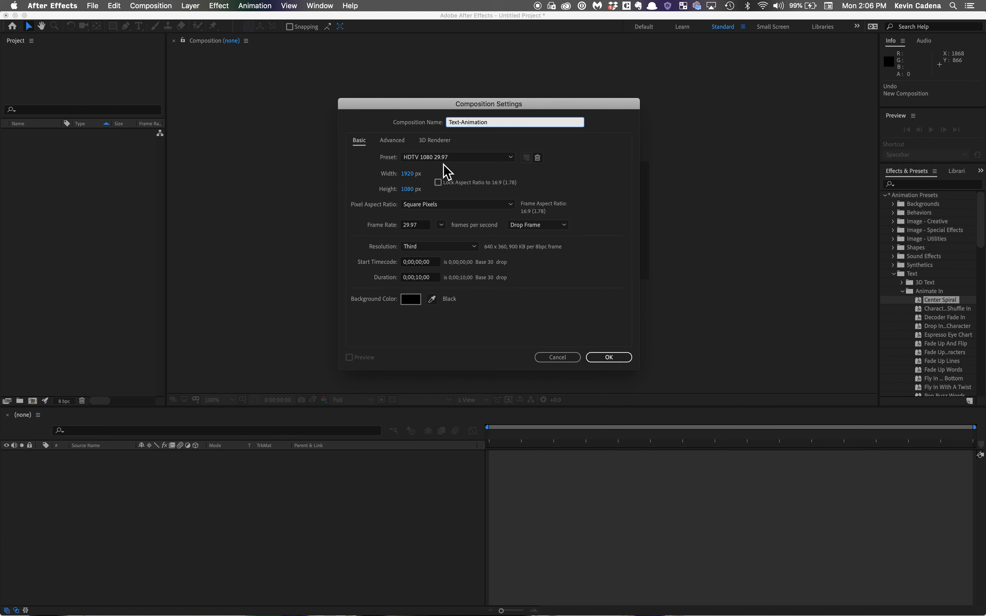
Create the 10-second Text-Animation composition at HDTV 1080 29.97 and place the word "Text" near its center, at about 732, 628.
click(606, 358)
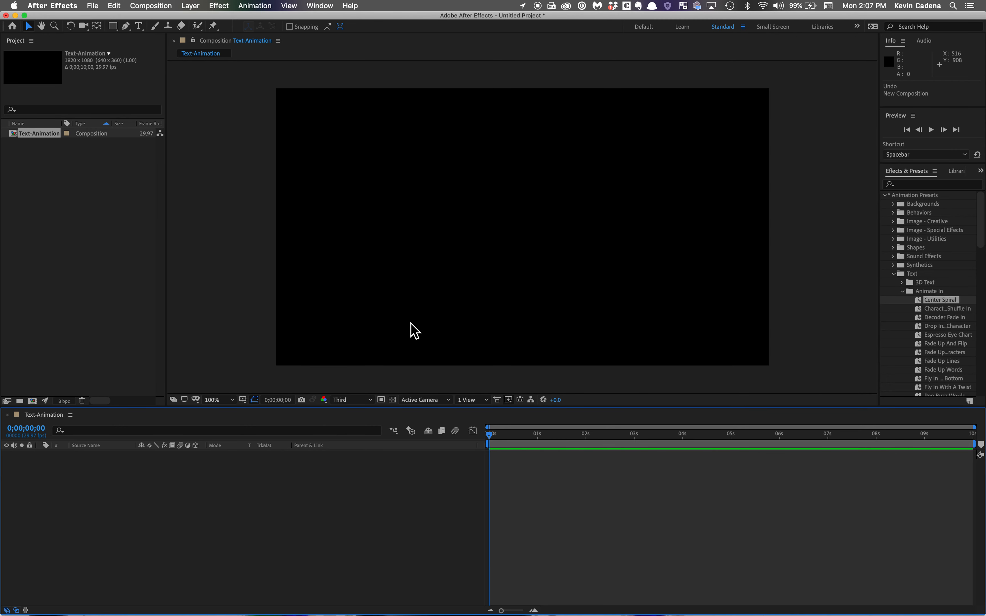
key(super+t)
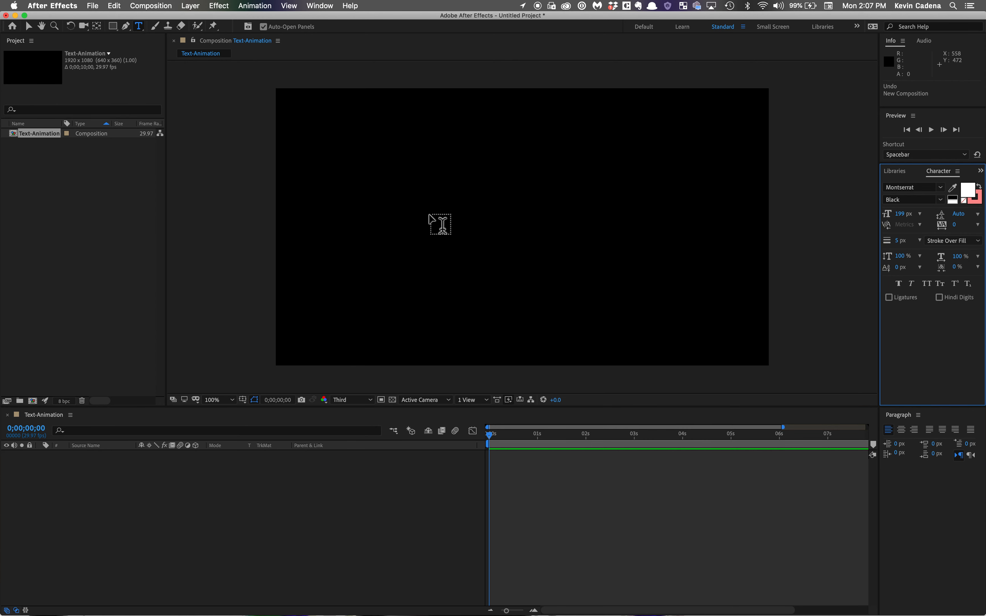
key(super+alt+shift+t)
text(Text)
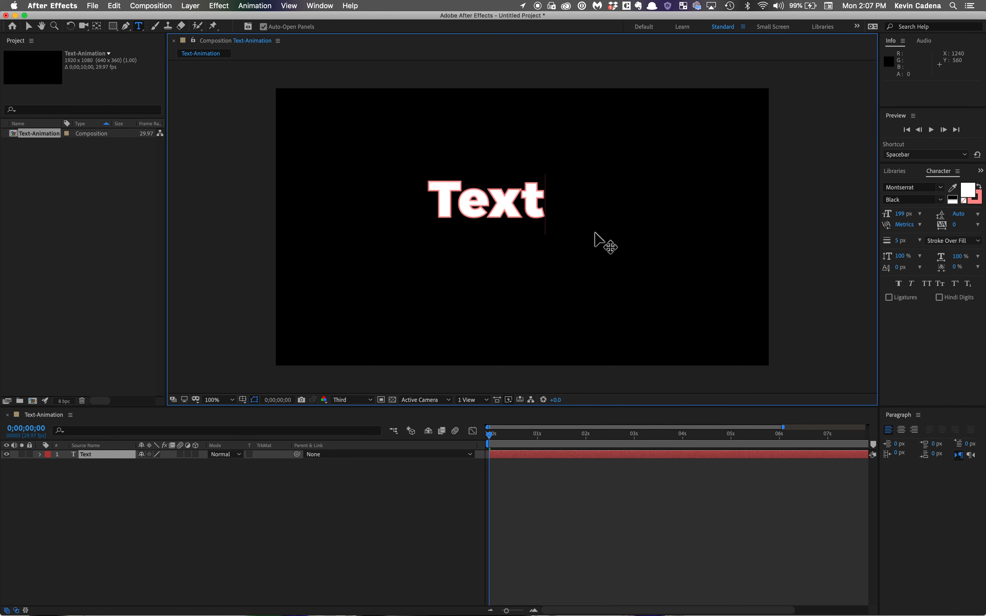
key(Escape)
key(v)
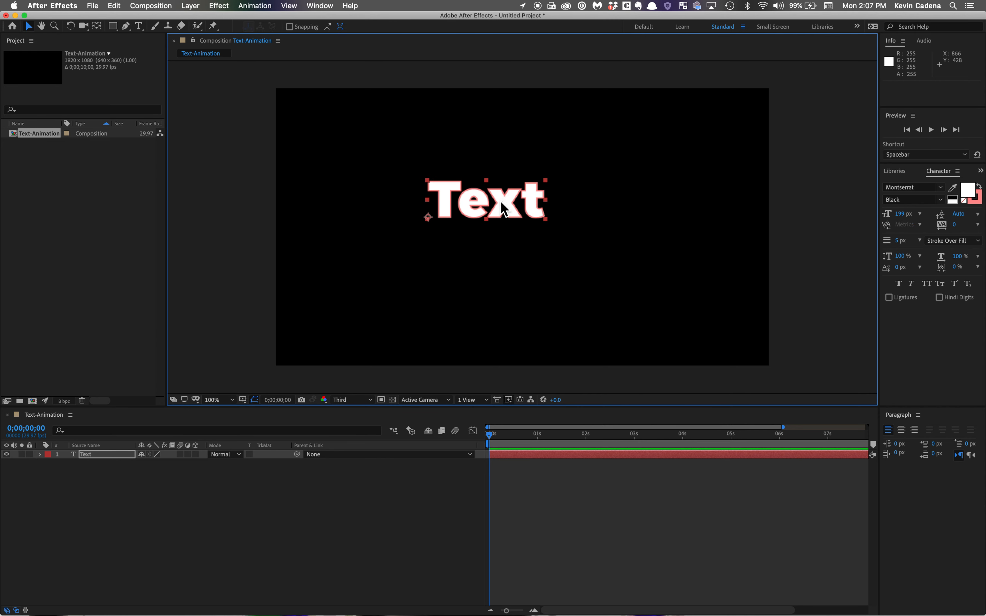
drag(501, 208, 534, 240)
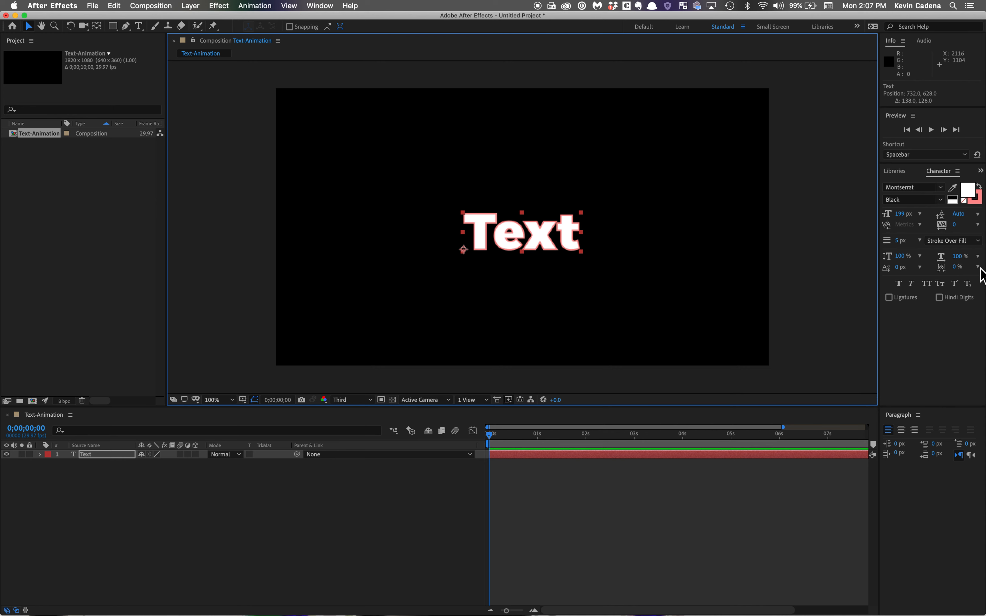
Format the text with a 191 px font size, 57 tracking, 132% vertical scale and 154% horizontal scale.
click(953, 373)
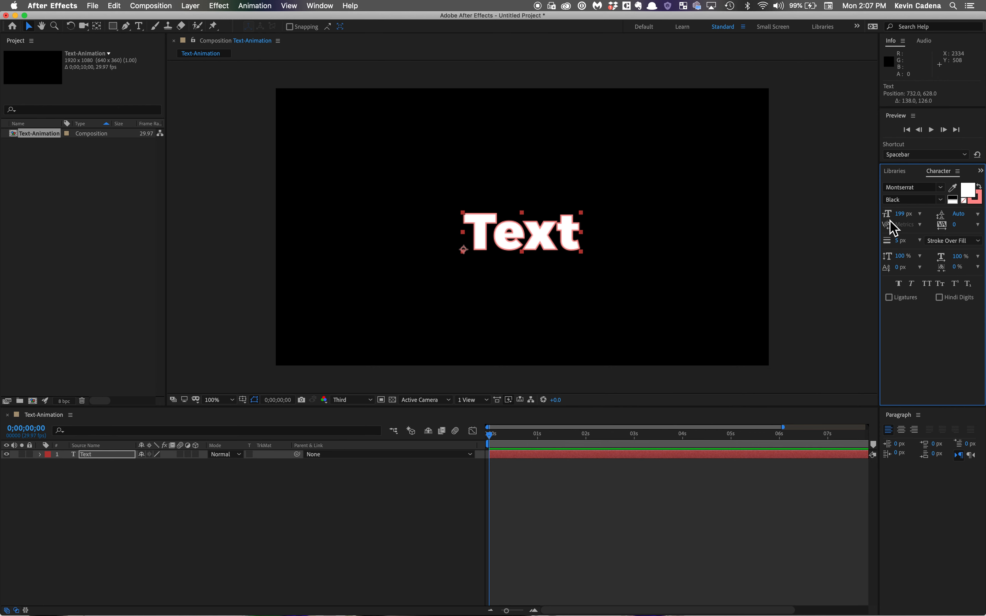
drag(905, 224, 905, 224)
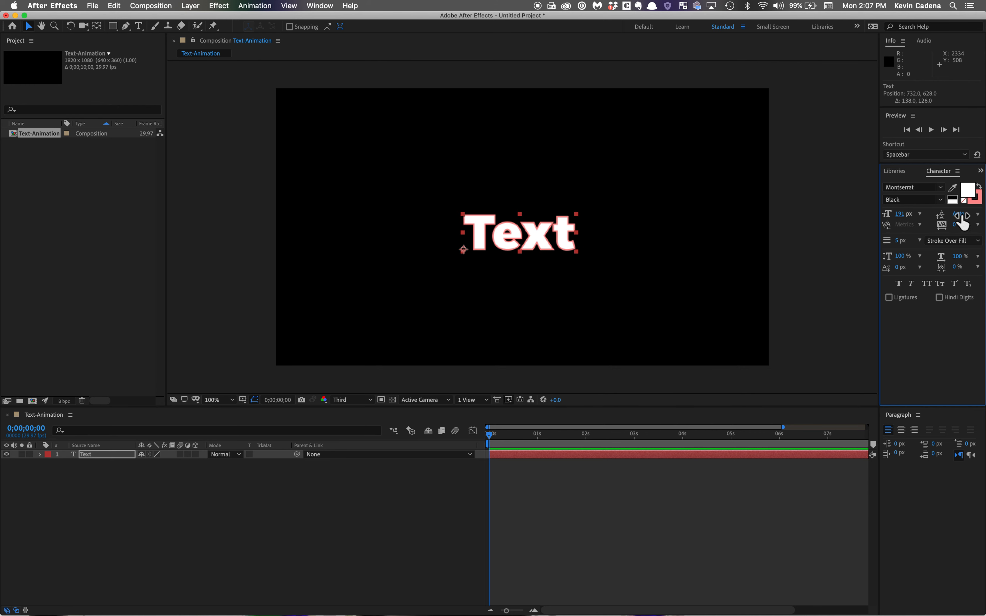
drag(959, 228, 984, 230)
drag(903, 246, 907, 249)
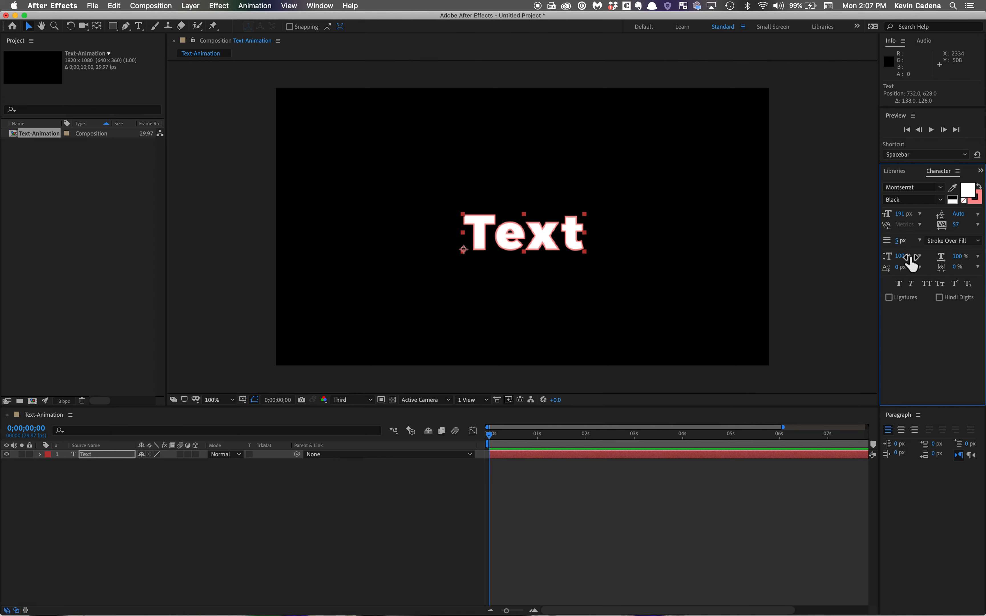
drag(910, 262, 985, 262)
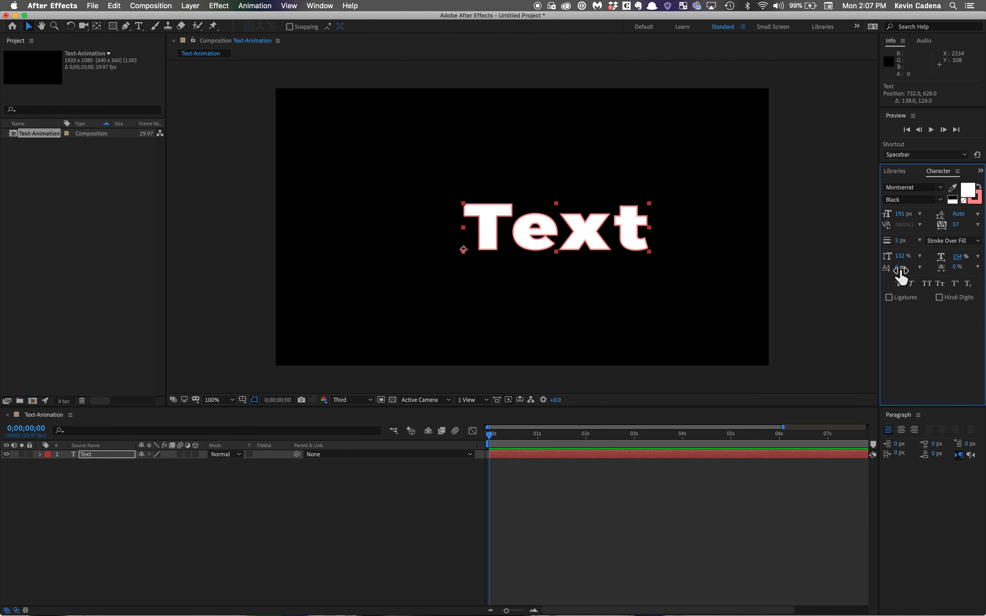
Try out a baseline shift and the faux bold, faux italic, all caps, small caps, superscript and subscript styles on the text.
drag(899, 268, 912, 273)
key(super+z)
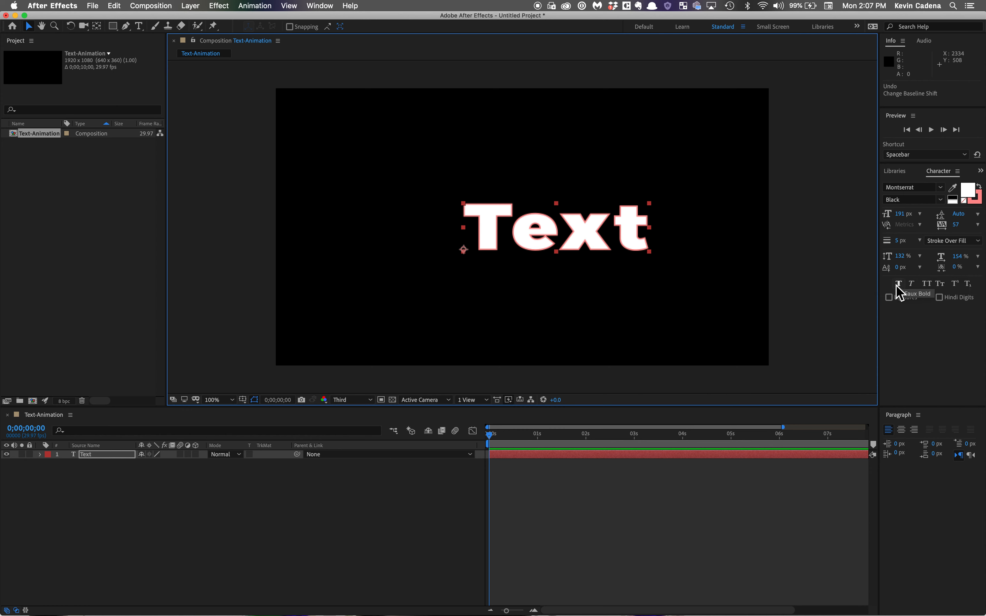
click(899, 284)
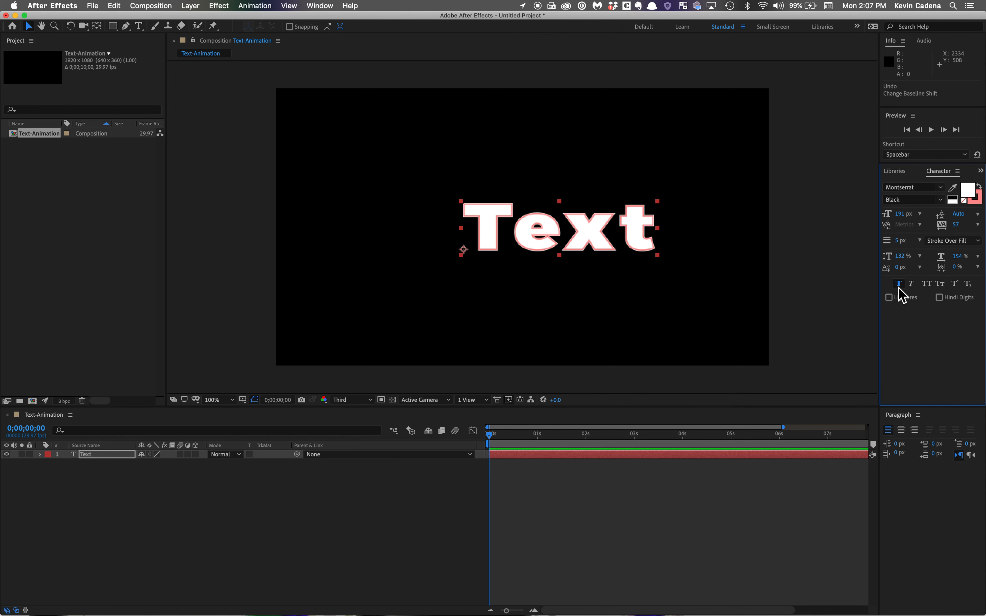
click(898, 285)
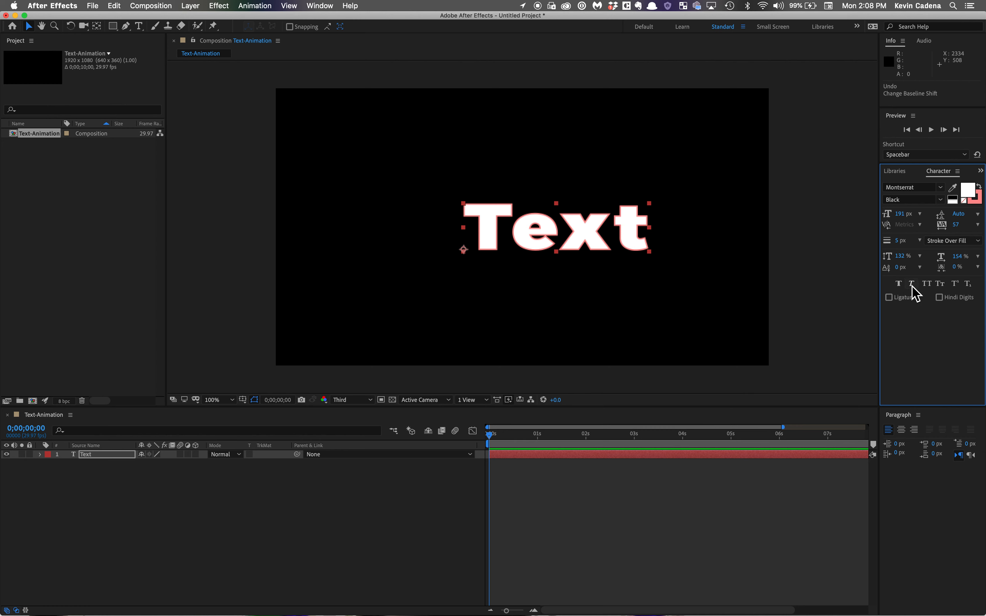
click(912, 286)
click(912, 286)
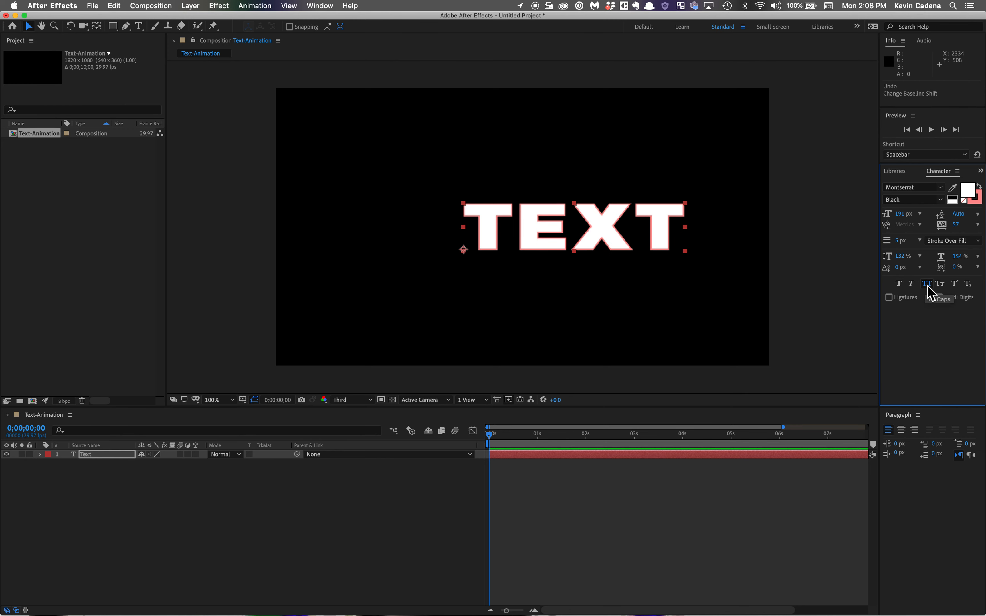
click(940, 284)
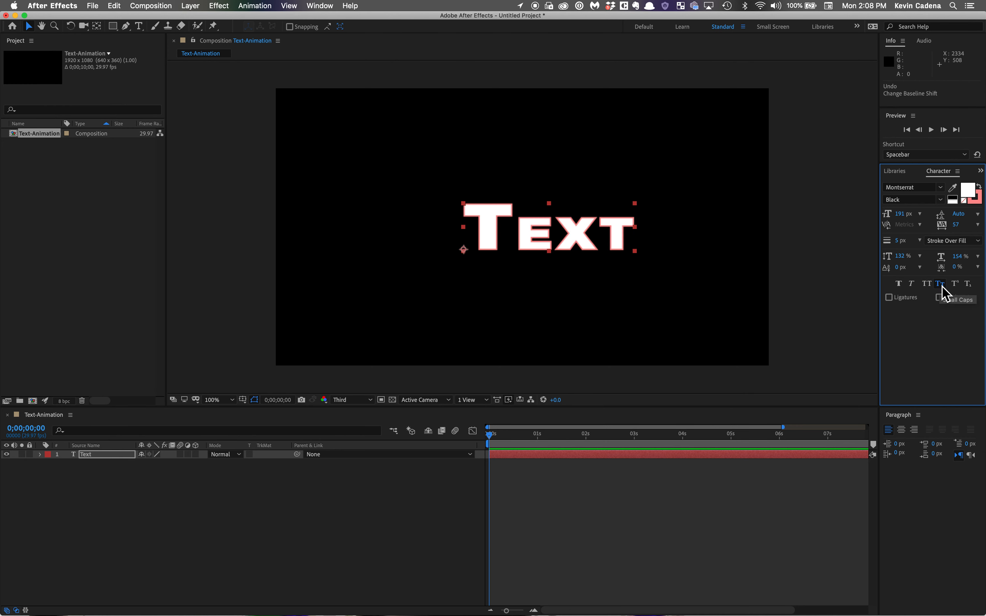
click(940, 285)
click(955, 284)
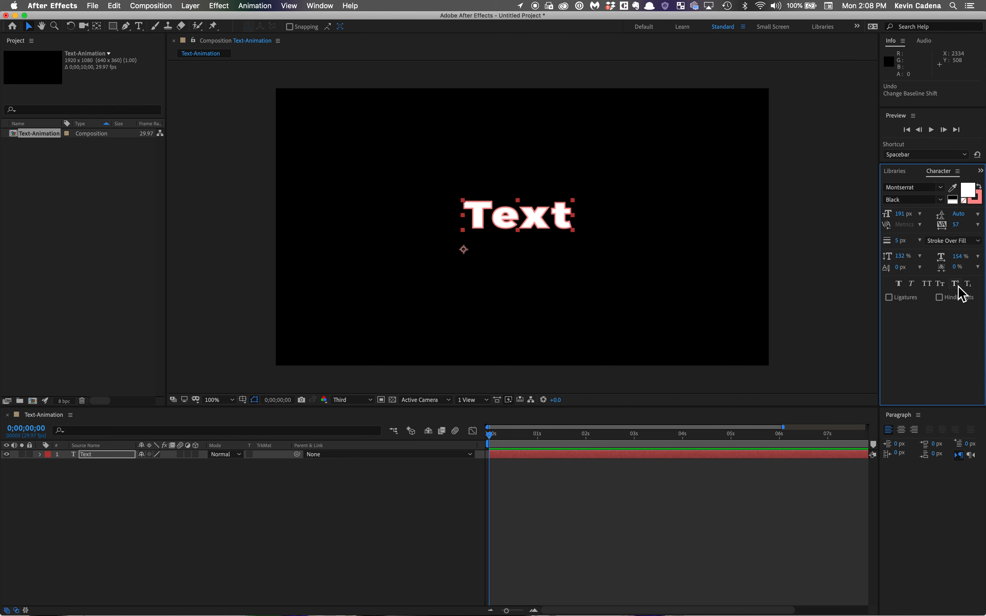
click(958, 285)
click(968, 286)
click(968, 284)
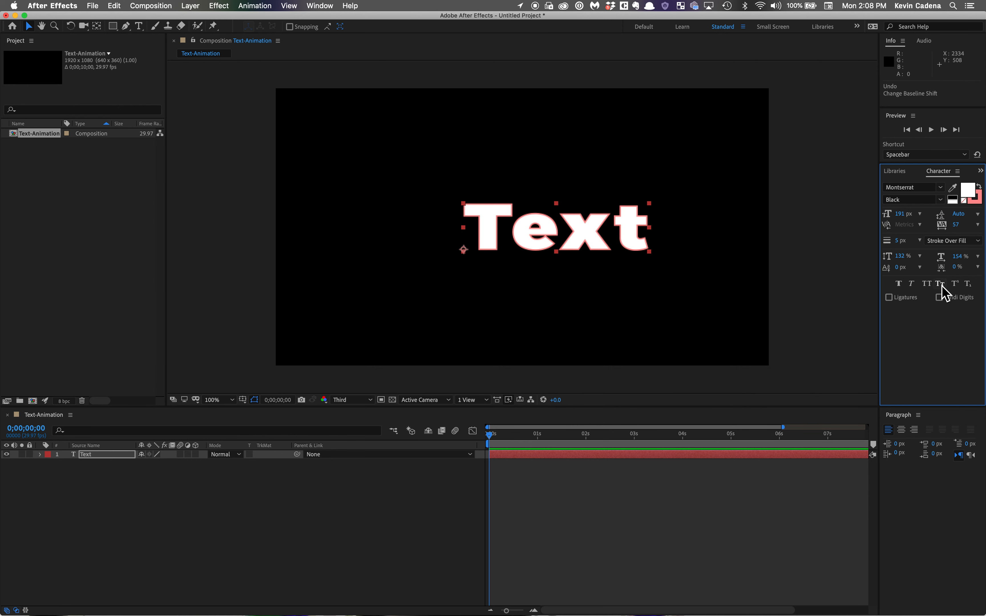
click(906, 298)
Recenter the widened text in the frame at about 588, 642 and bring up the effects and presets library.
drag(590, 246, 553, 250)
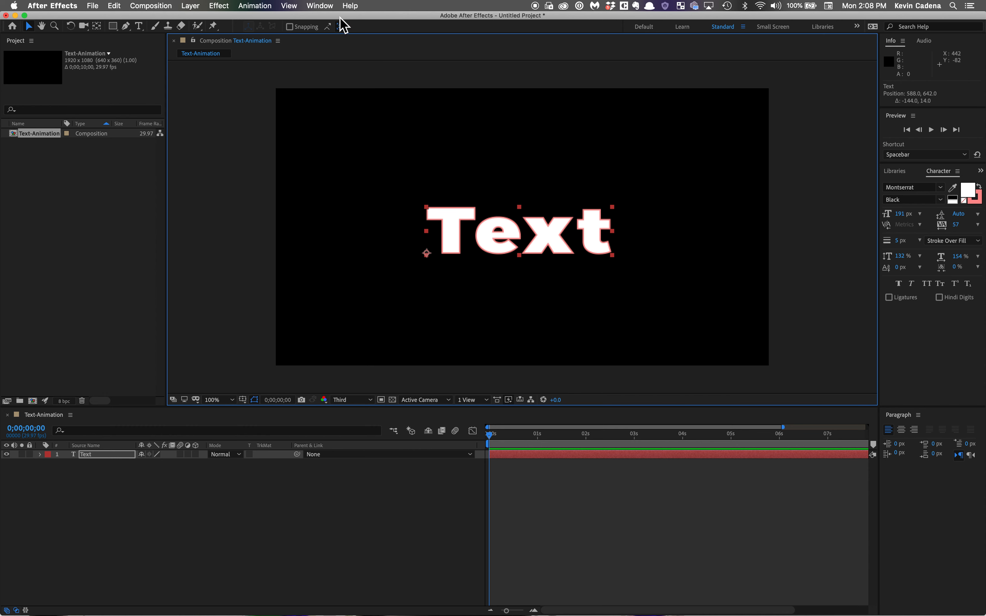
click(320, 6)
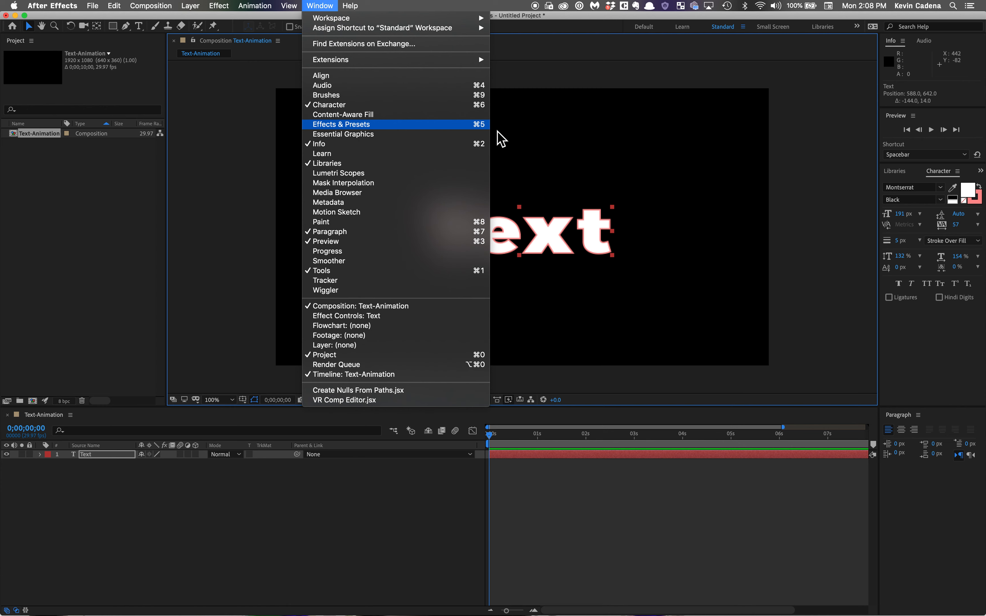
click(479, 125)
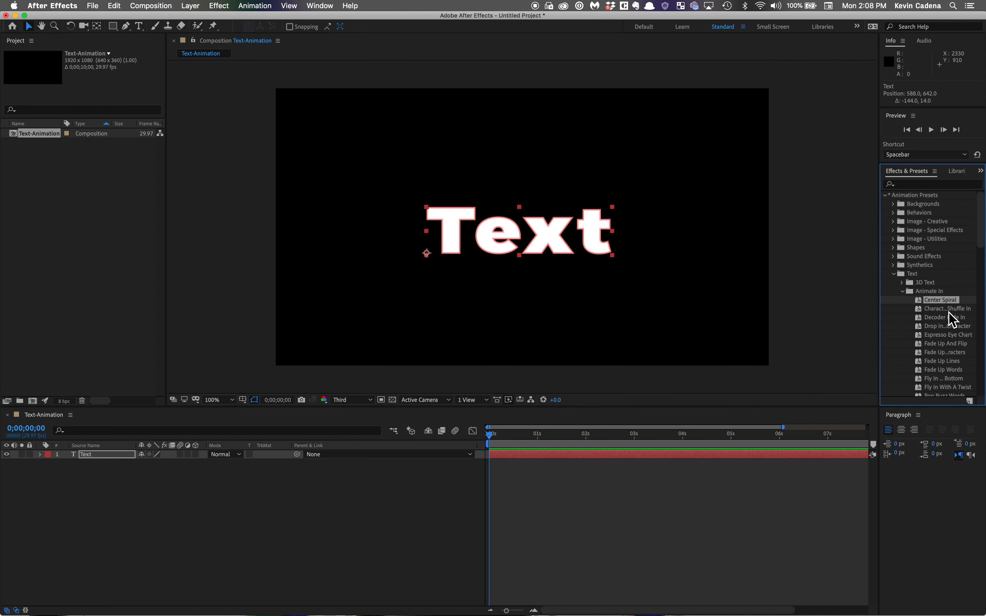
Apply the Center Spiral preset from the Animate In text animation presets to the Text layer.
click(895, 274)
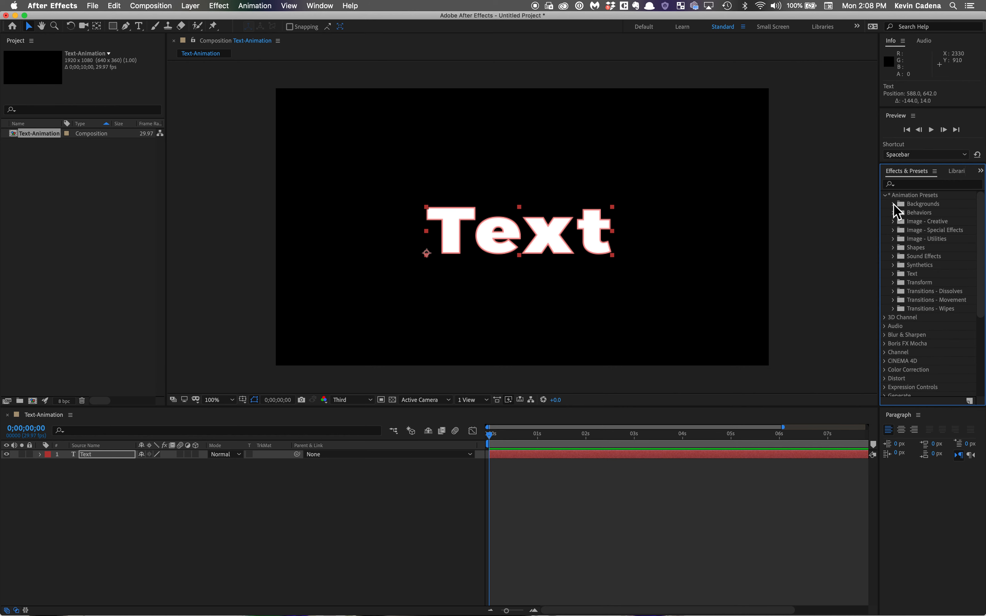
click(887, 196)
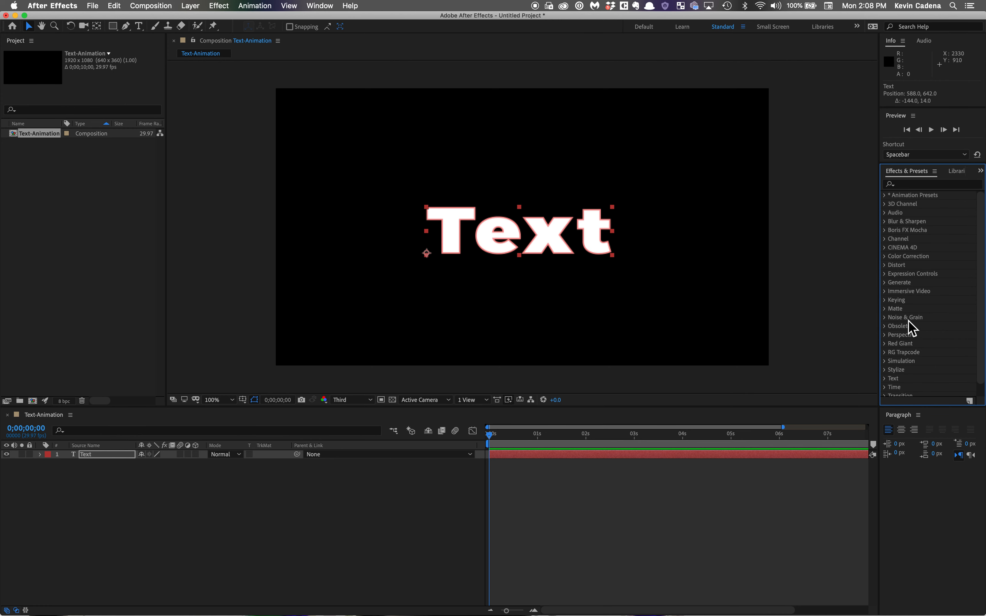
scroll(909, 322, down, 1)
scroll(912, 327, up, 1)
click(885, 195)
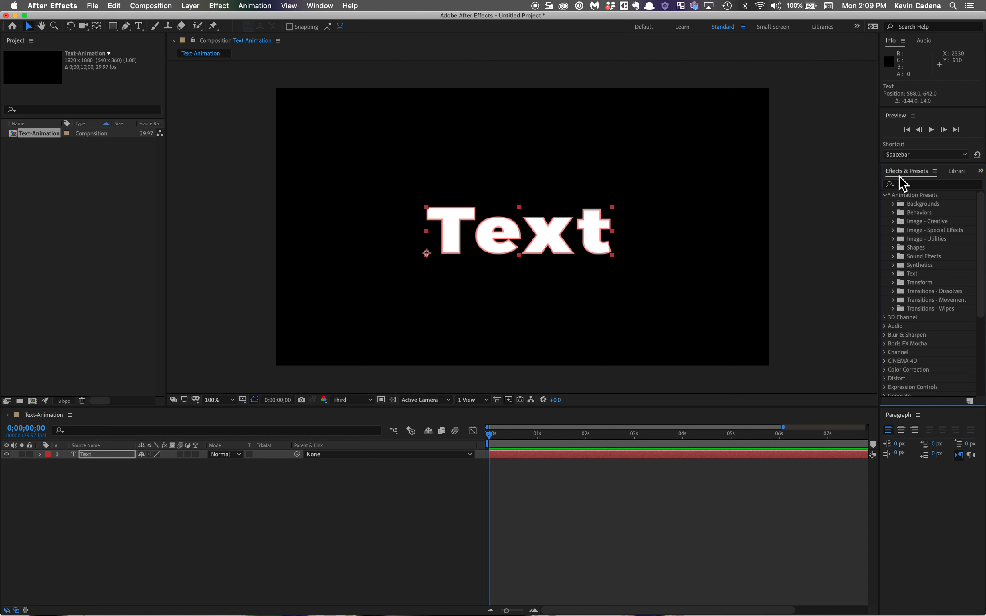
click(894, 275)
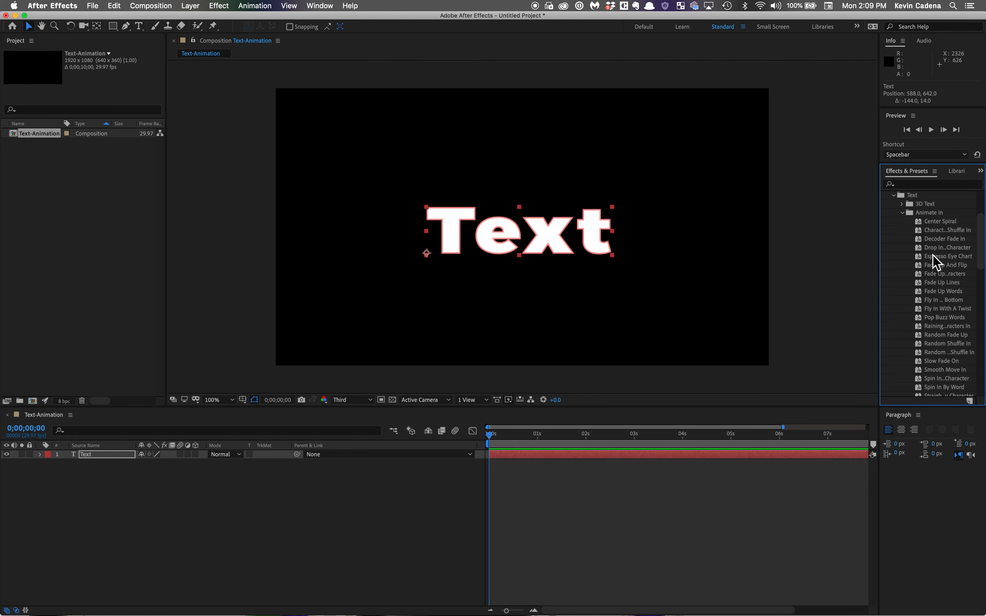
click(902, 213)
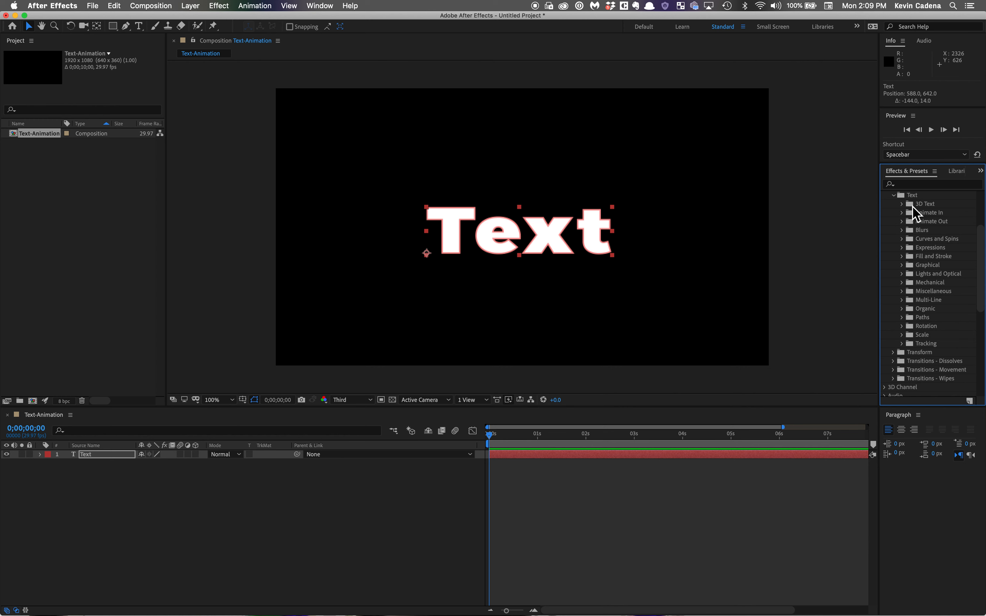
scroll(912, 209, up, 1)
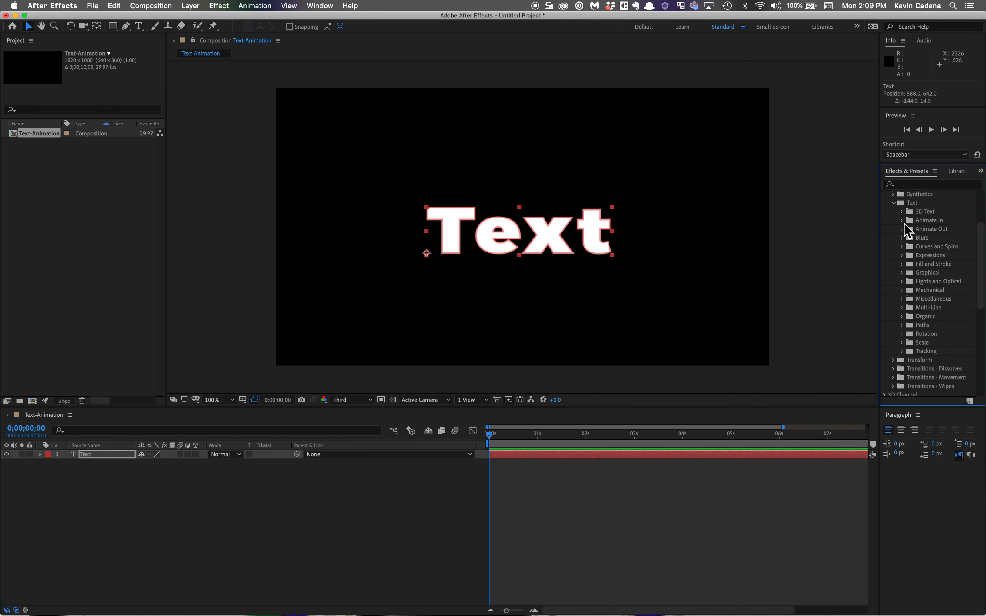
click(902, 220)
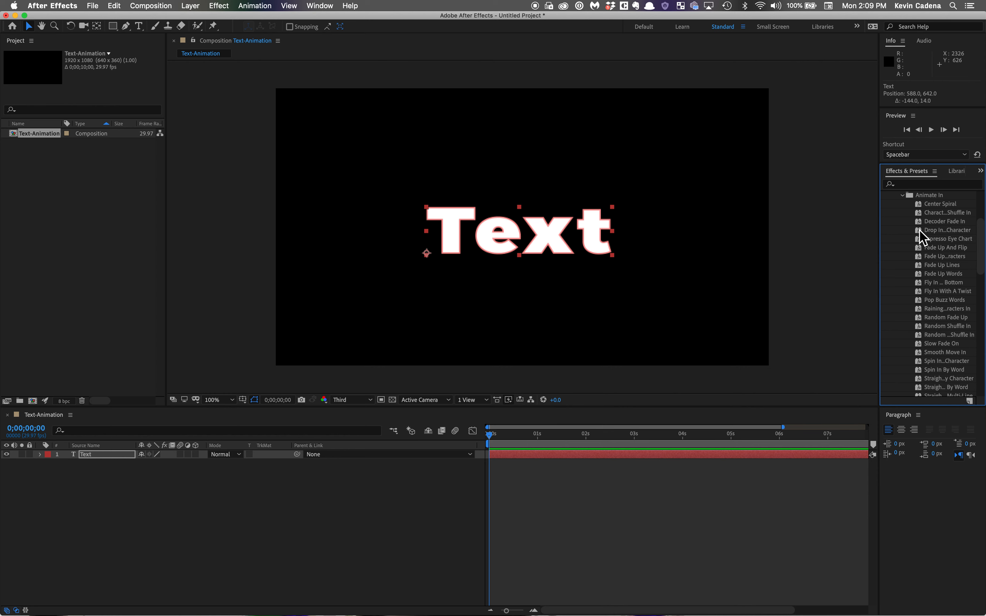
double_click(933, 204)
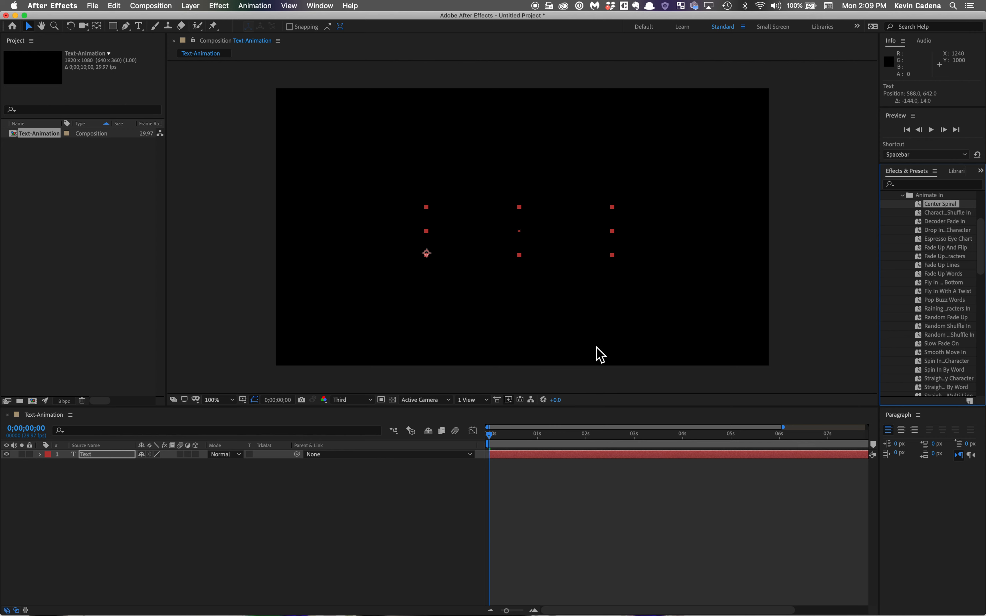
Play back the animated text and expand the Text layer's properties in the timeline to examine its keyframes.
key(space)
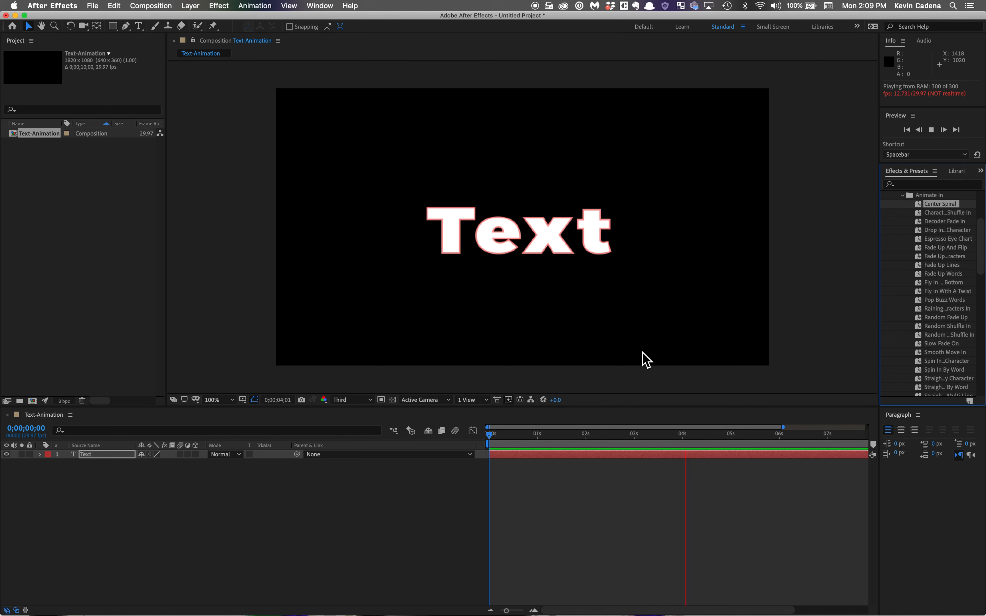
key(space)
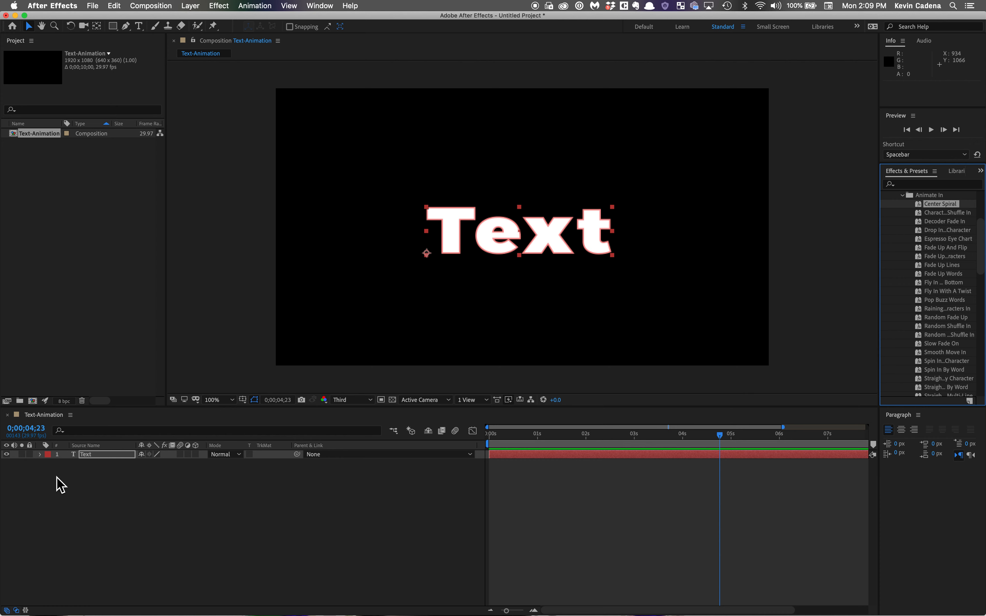
click(40, 454)
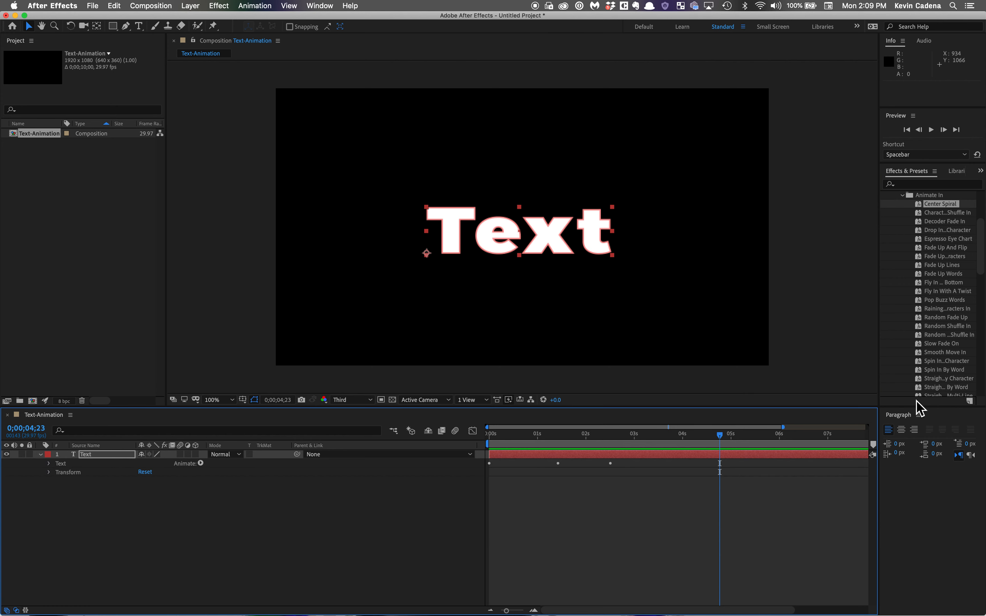
Browse the animation presets in Adobe Bridge and open the Text presets folder.
scroll(920, 203, up, 5)
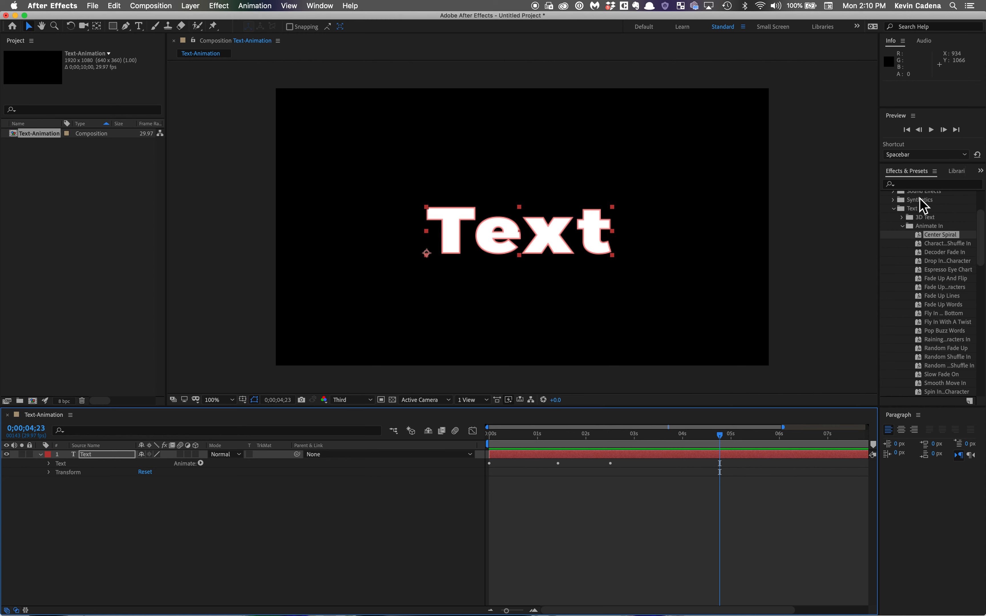
click(912, 226)
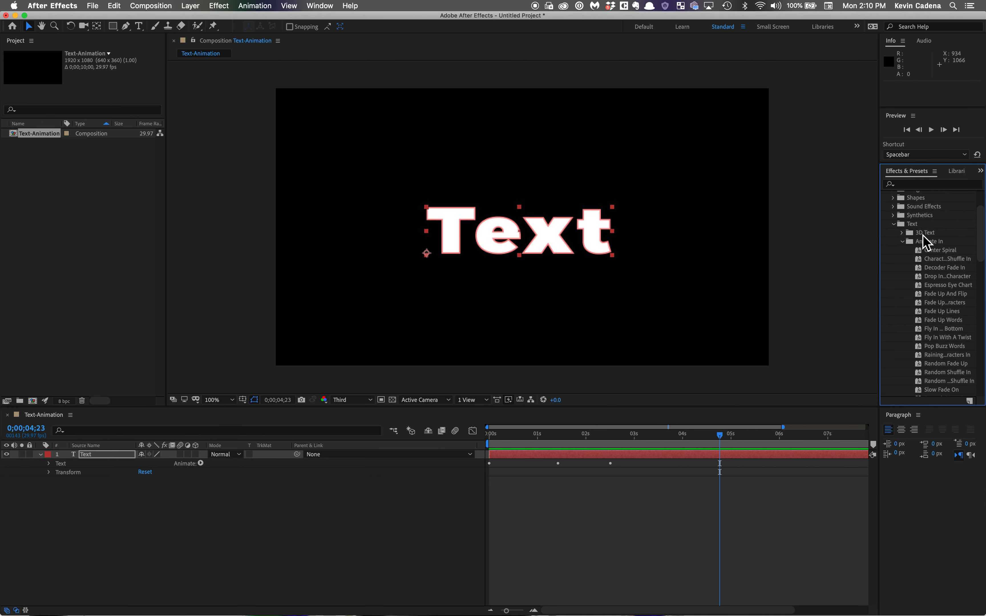
click(935, 171)
click(934, 171)
click(934, 171)
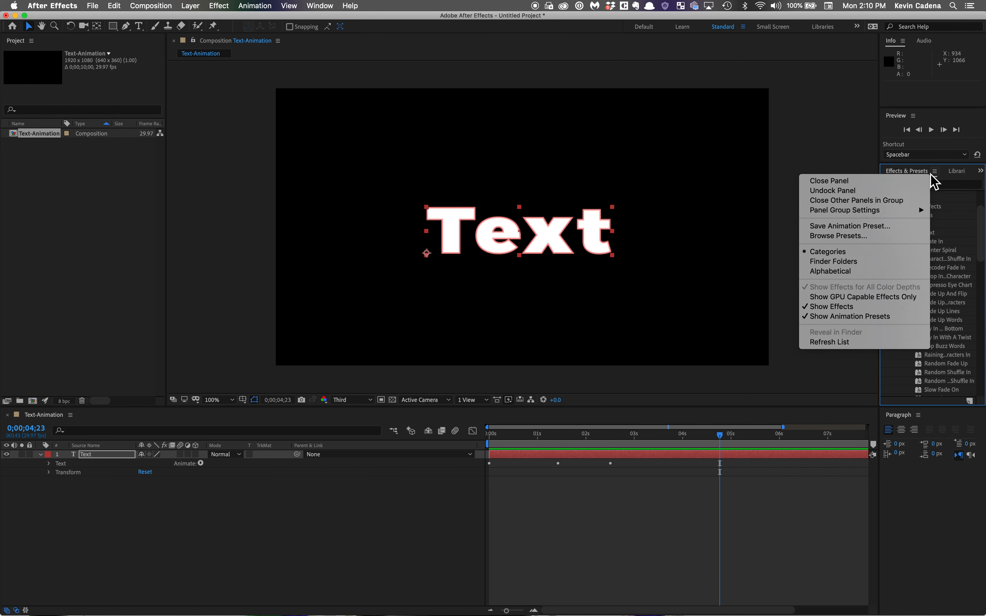
click(878, 238)
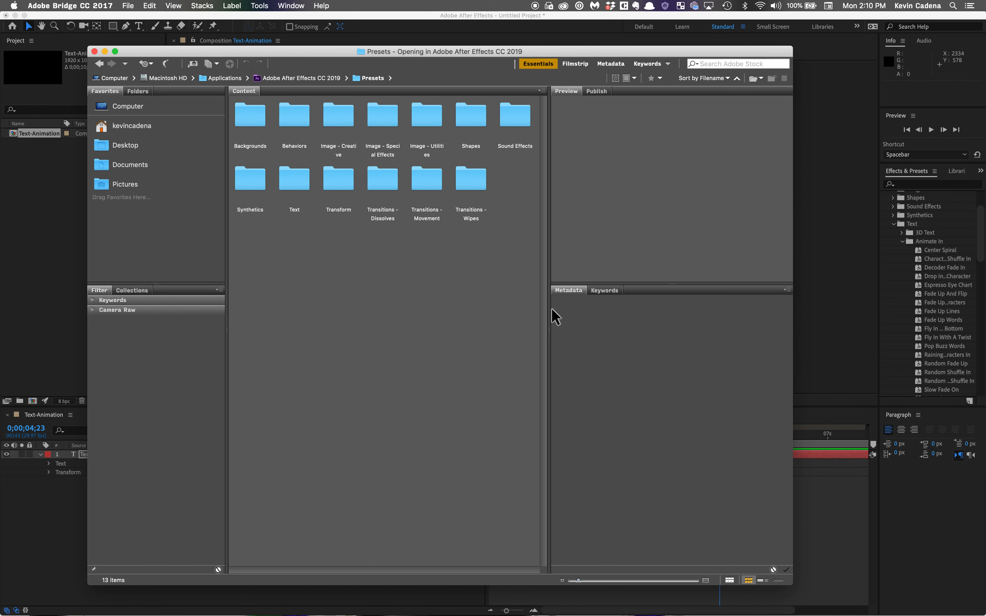
double_click(290, 182)
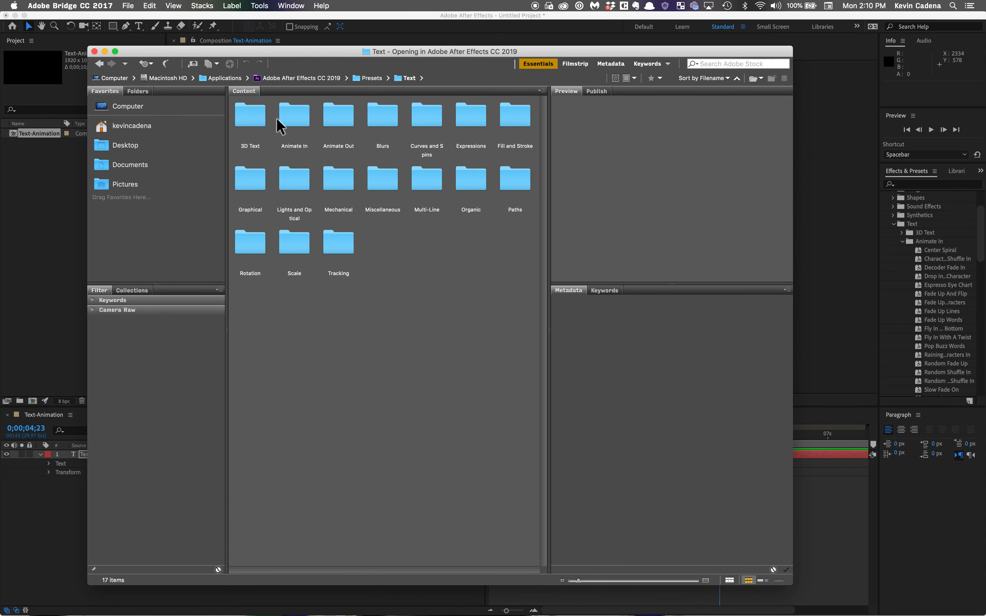
Open the 3D Text presets folder in Bridge, preview several presets including 3D Resolve Position and 3D Random Spike Tumble, and close the Bridge window.
double_click(250, 123)
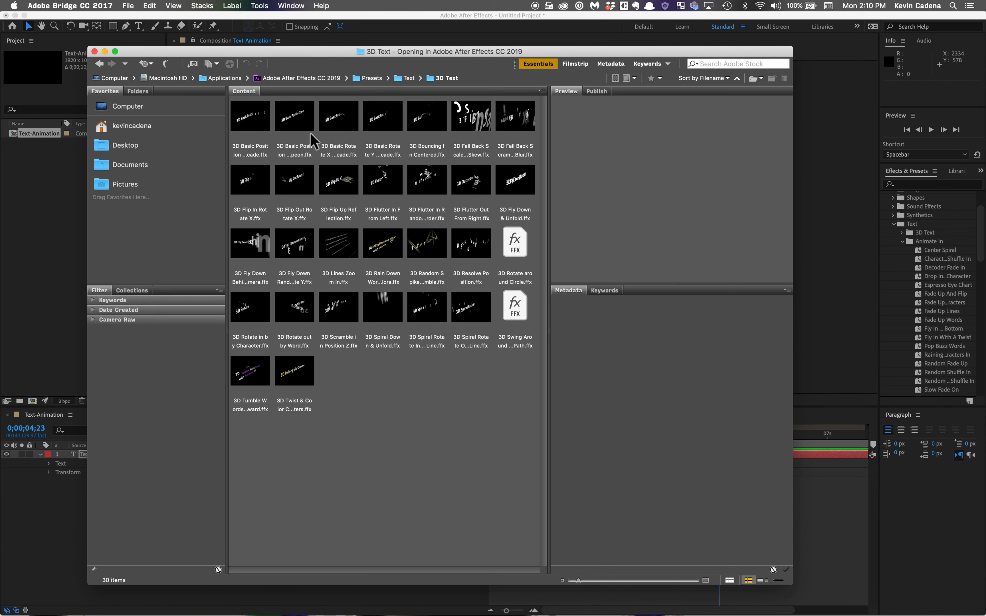
click(252, 123)
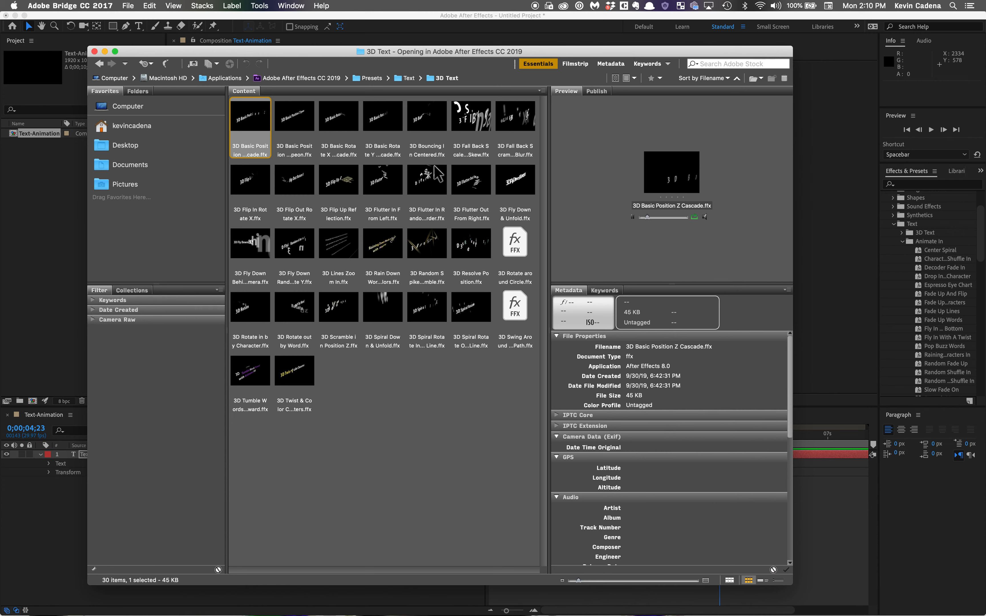
click(467, 122)
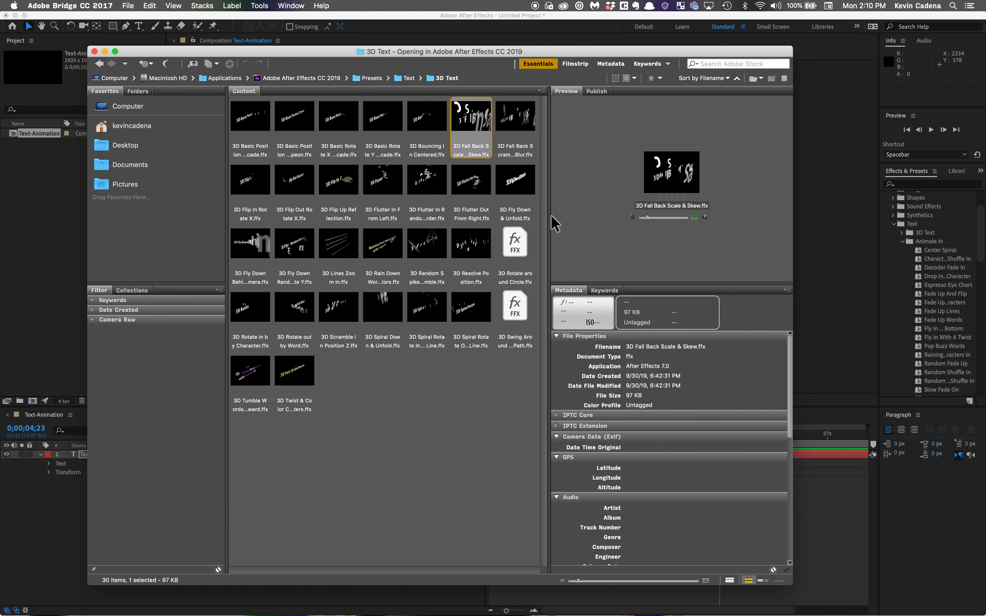
click(472, 191)
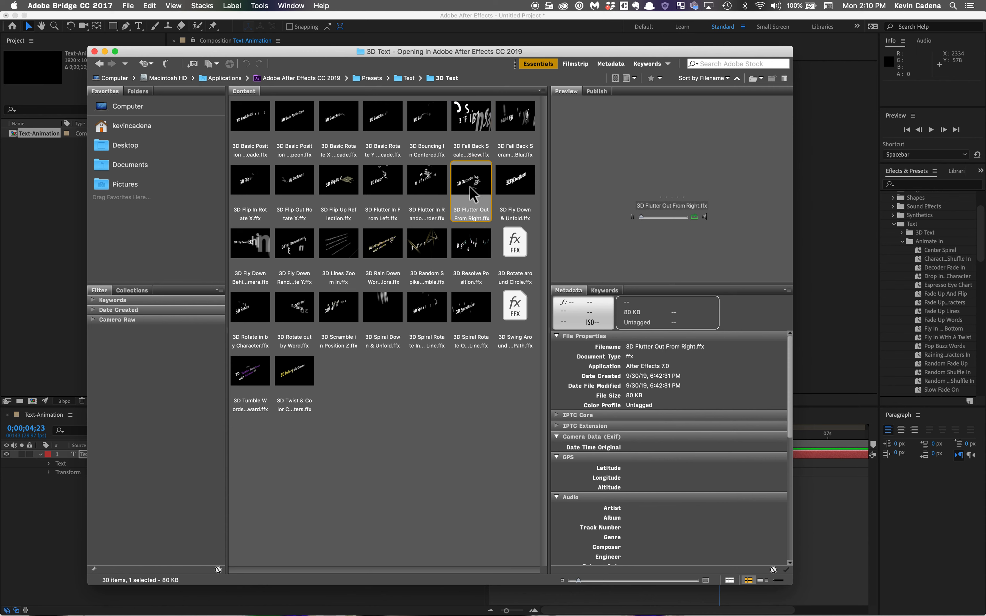
click(458, 240)
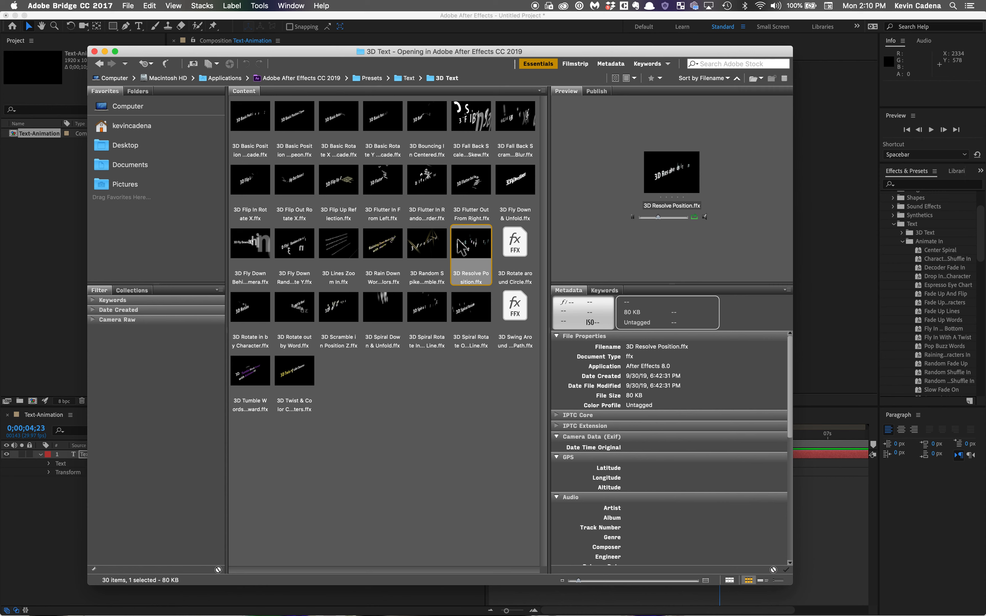
click(427, 250)
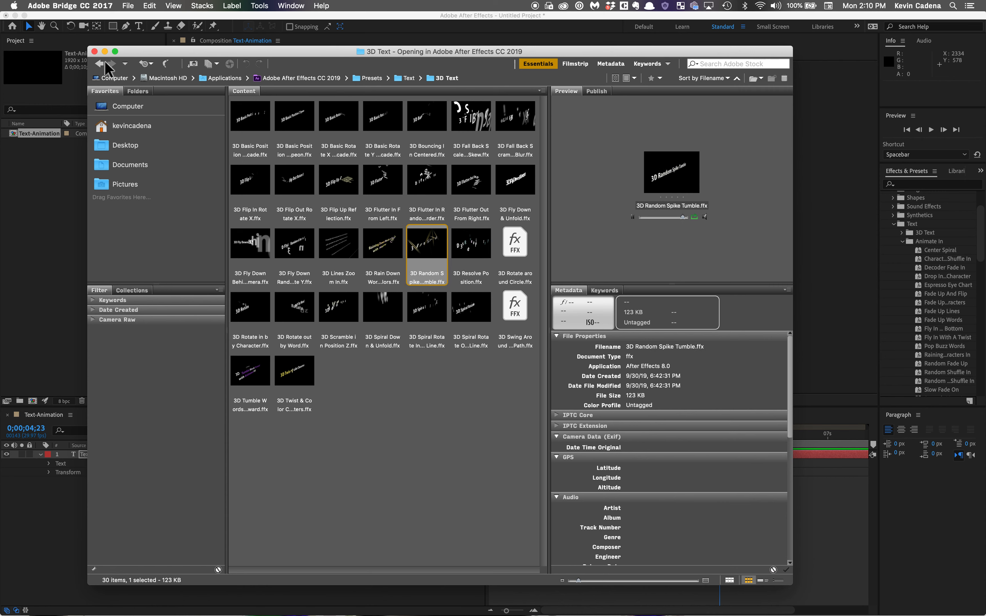
click(95, 52)
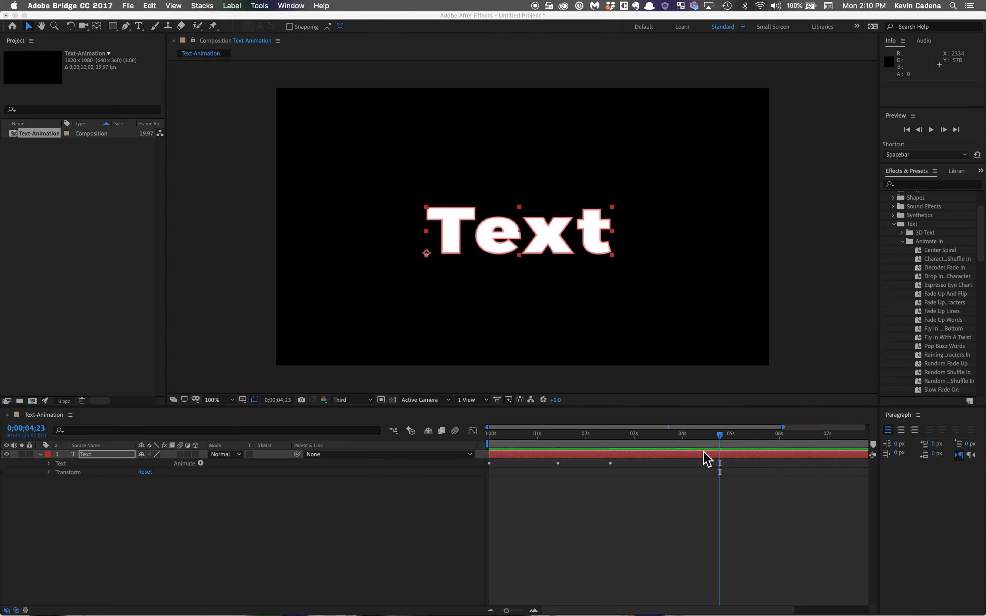
Return the playhead to 0;00;00;00, expand the layer's Text property group and bring up the Effect Controls for the Text layer.
click(719, 442)
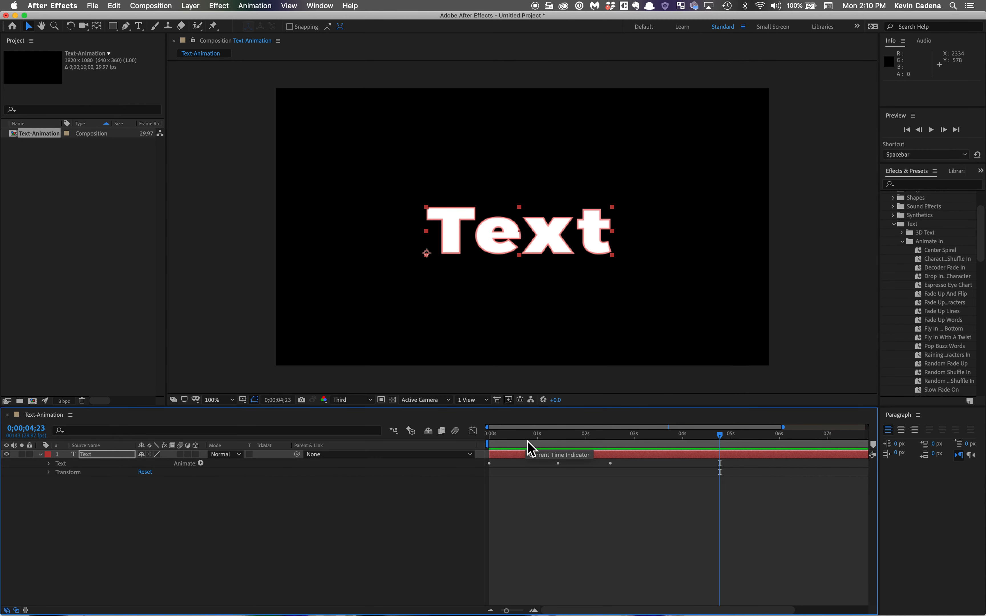
drag(720, 442, 480, 456)
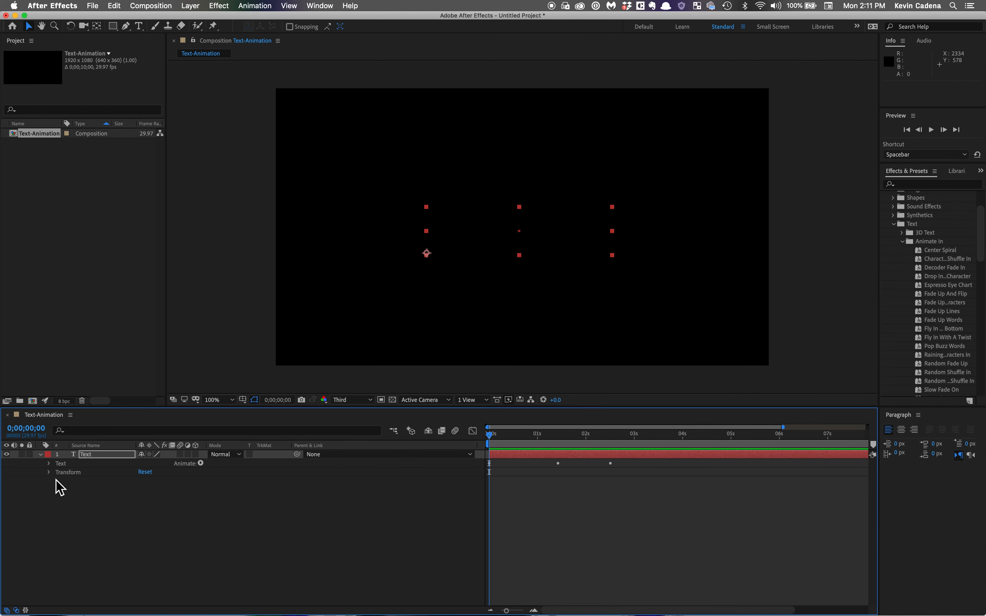
click(49, 464)
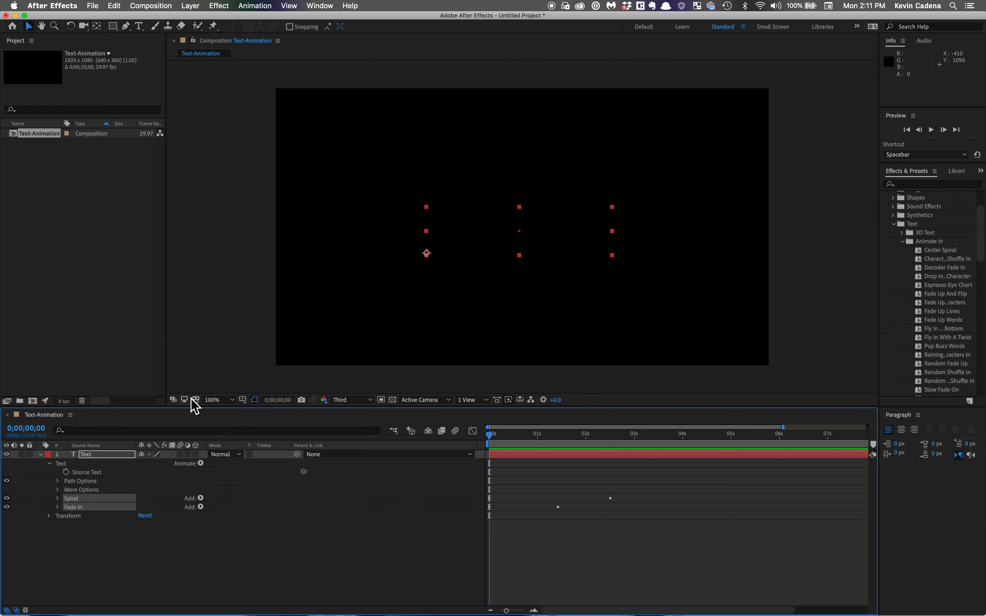
click(328, 7)
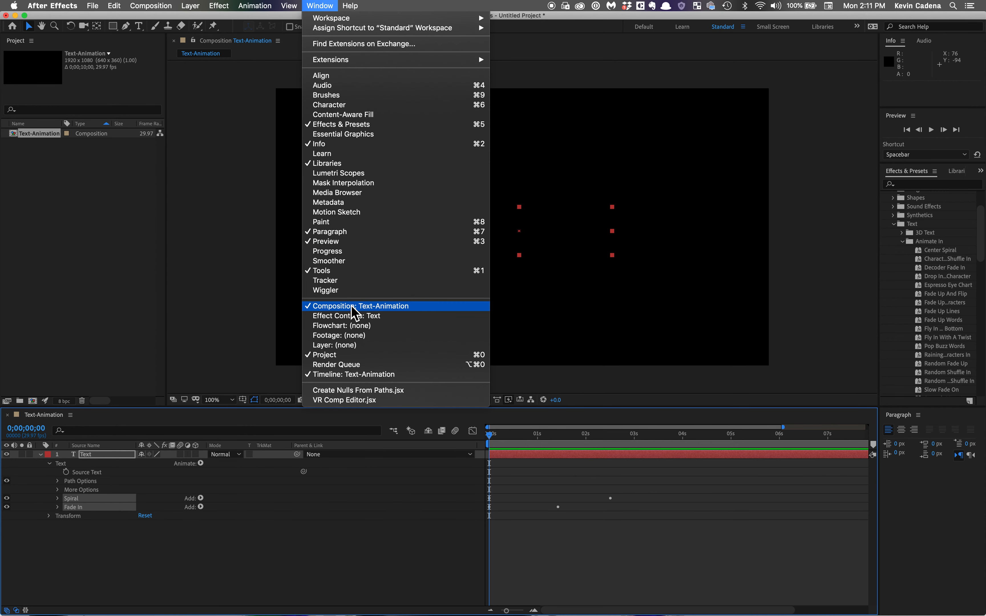
click(329, 317)
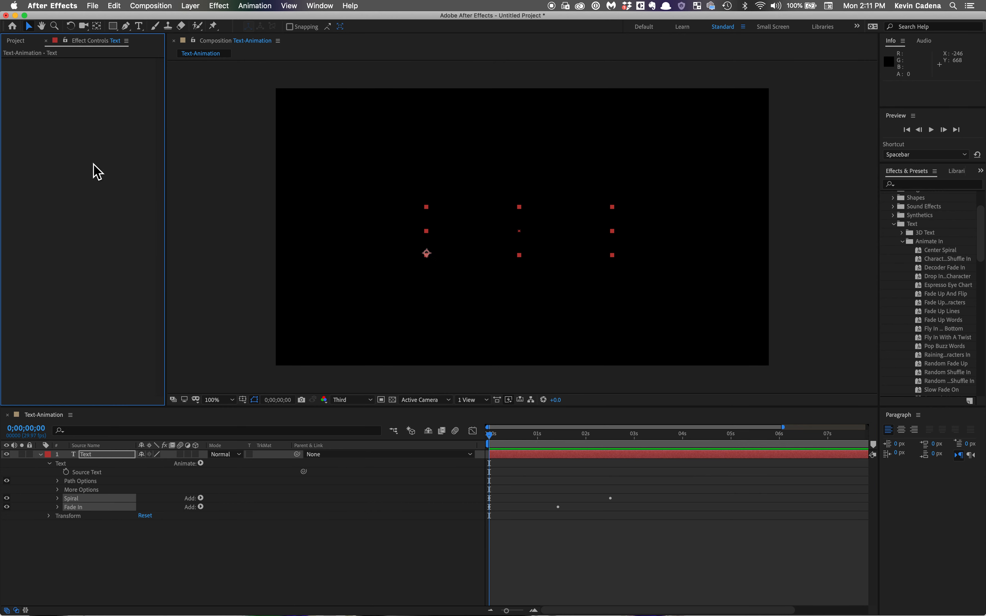
Reveal the keyframed properties of the Spiral and Fade In animators and expand the Spiral animator's Range Selector 1.
click(78, 507)
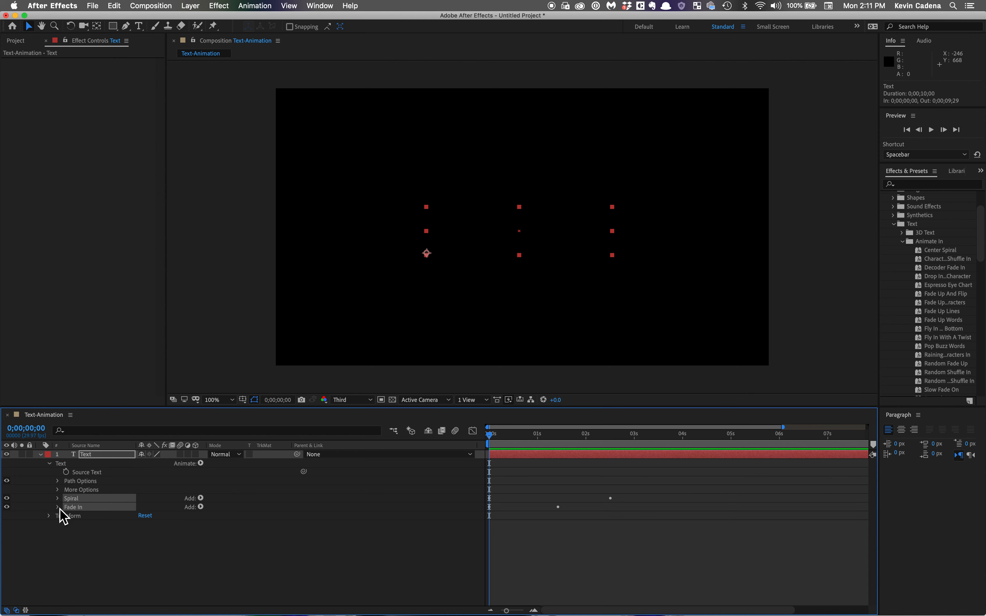
key(u)
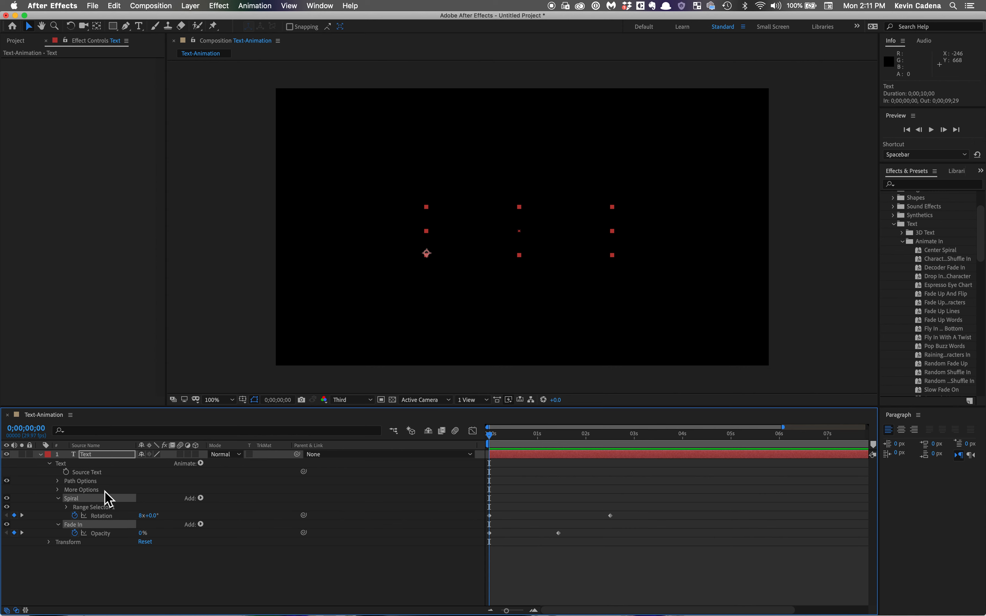
click(67, 507)
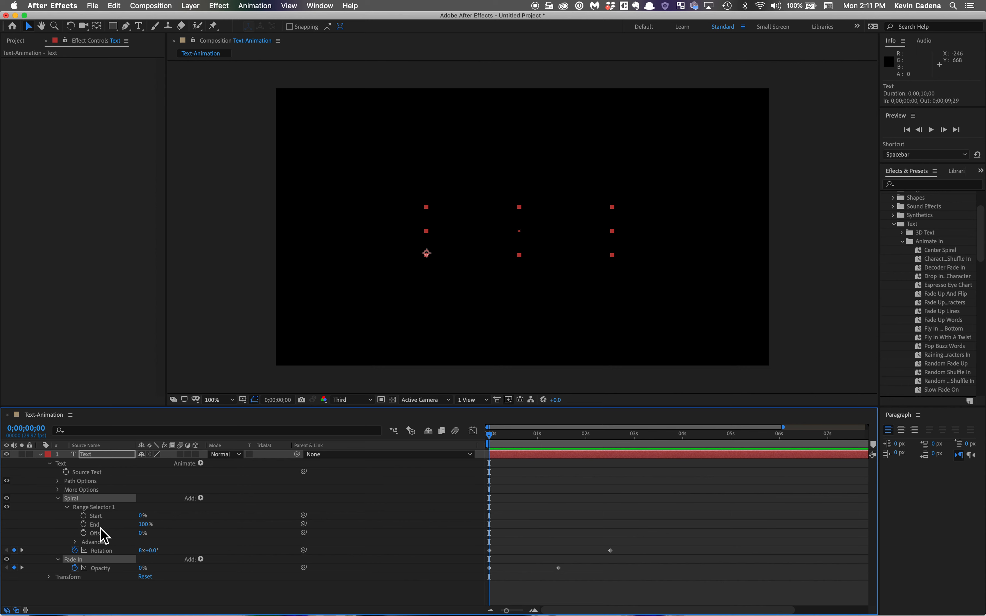
Set the End of the Spiral animator's Range Selector 1 to 50%, play back the result and return to the first frame.
click(145, 525)
key(Return)
key(space)
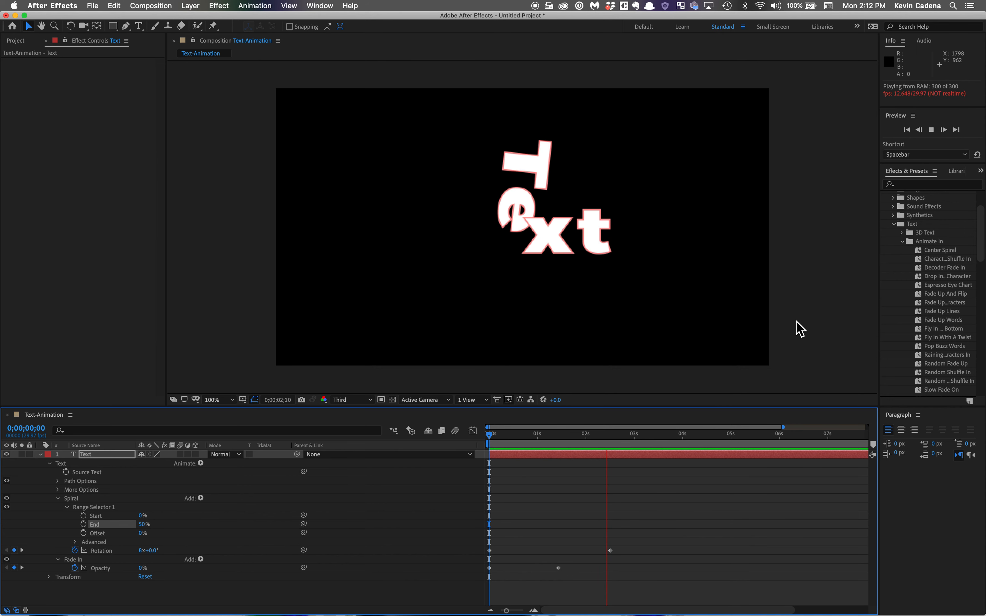
key(space)
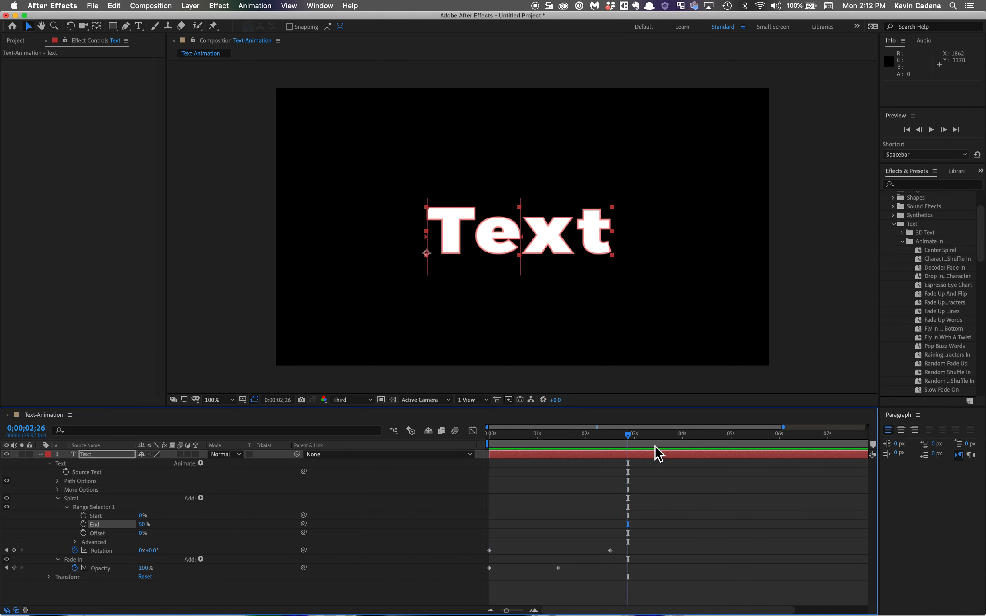
drag(630, 442, 453, 441)
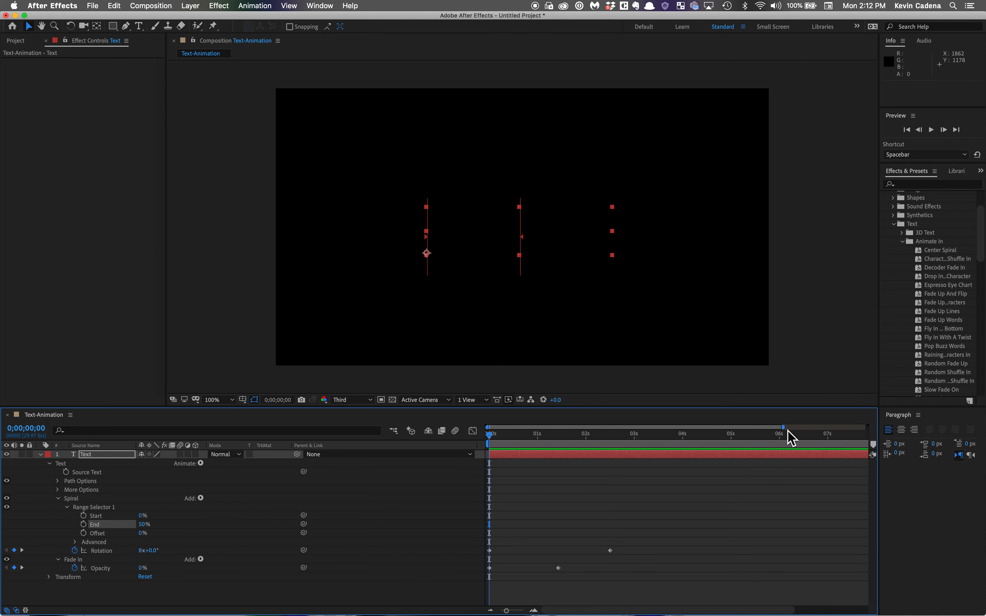
Shorten the work area to end at about 0;00;03;28, fit the timeline view around it and play the preview.
drag(786, 430, 879, 442)
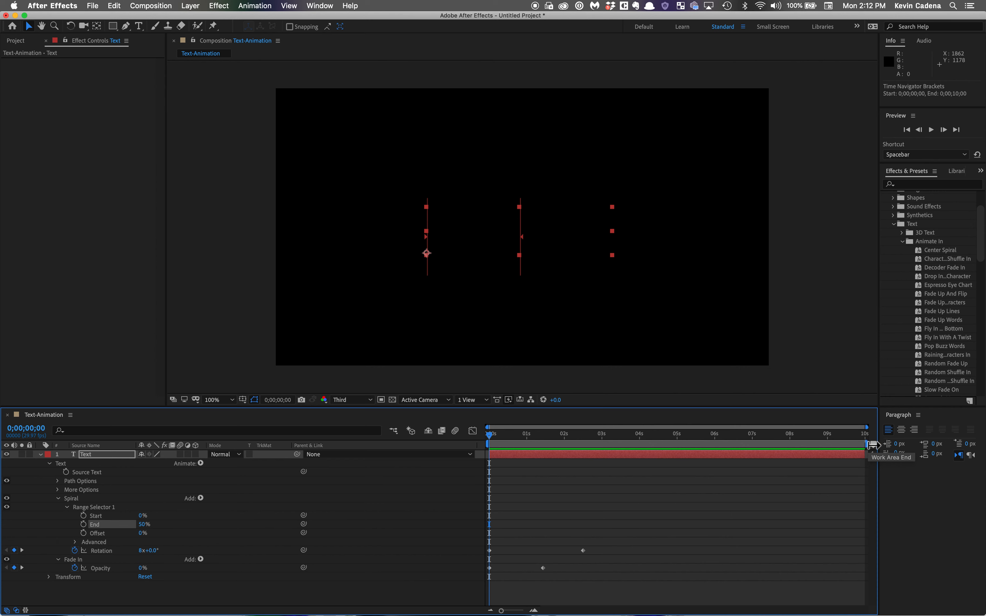
drag(871, 445, 646, 447)
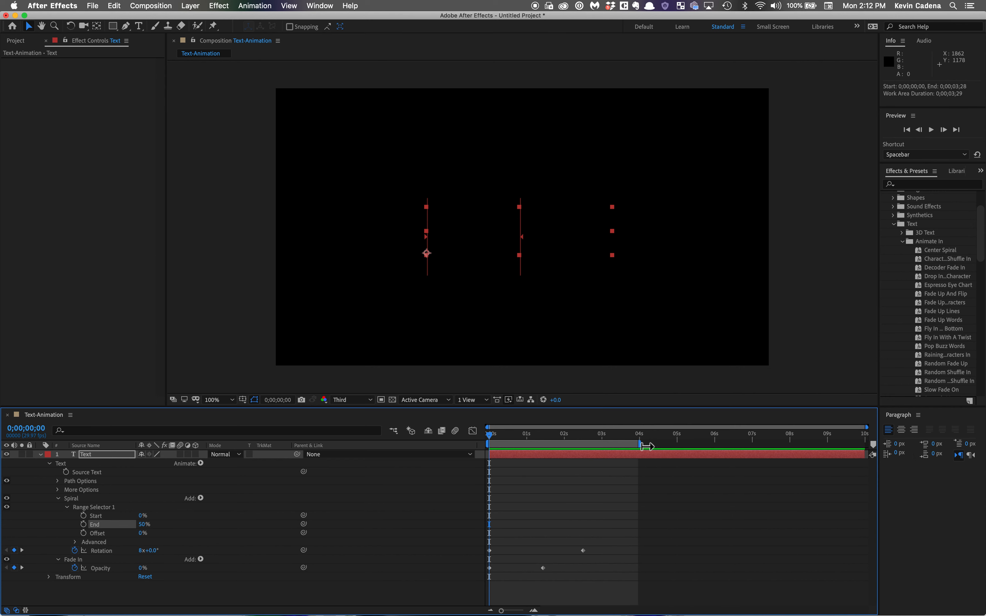
drag(873, 430, 731, 435)
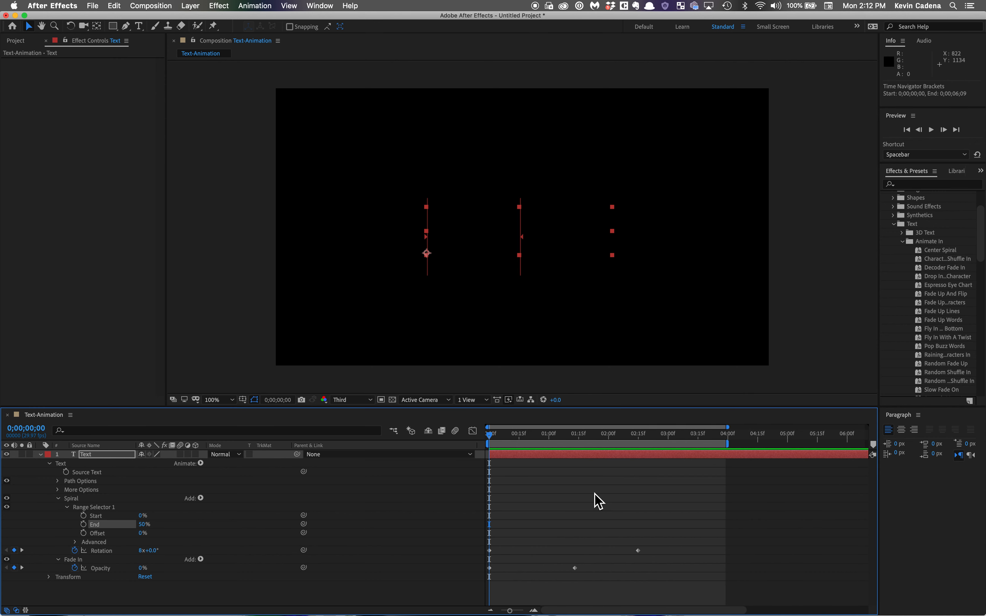
key(space)
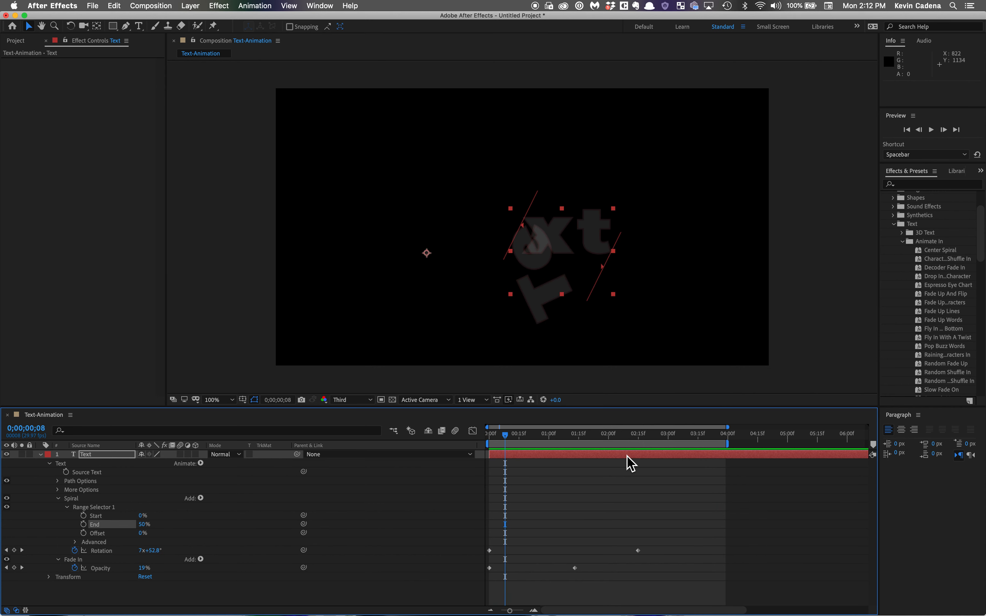
At 0;00;00;00, set the End of the Spiral animator's Range Selector 1 to 0% and start keyframing it.
drag(514, 435, 467, 447)
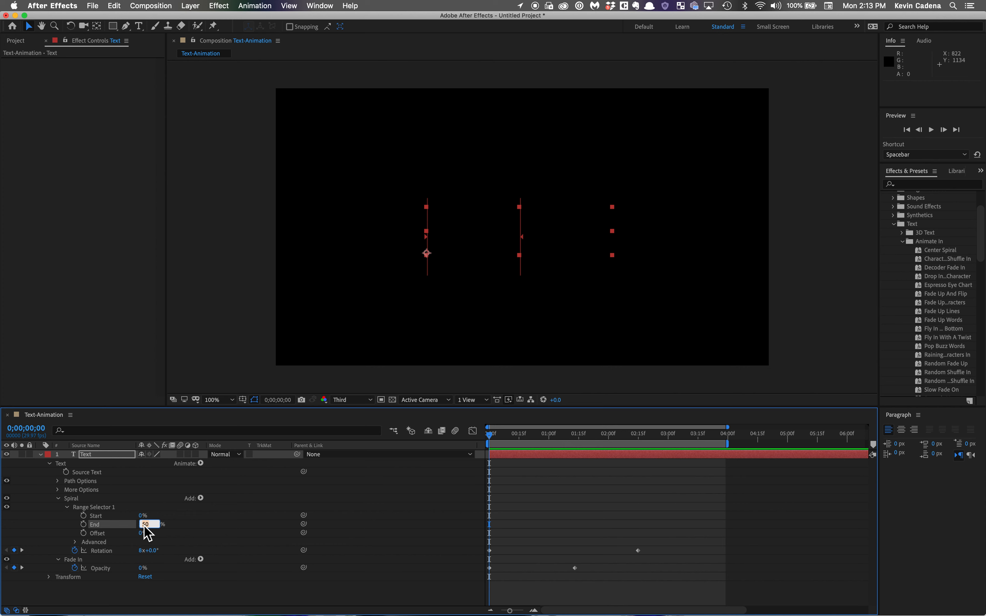
key(Return)
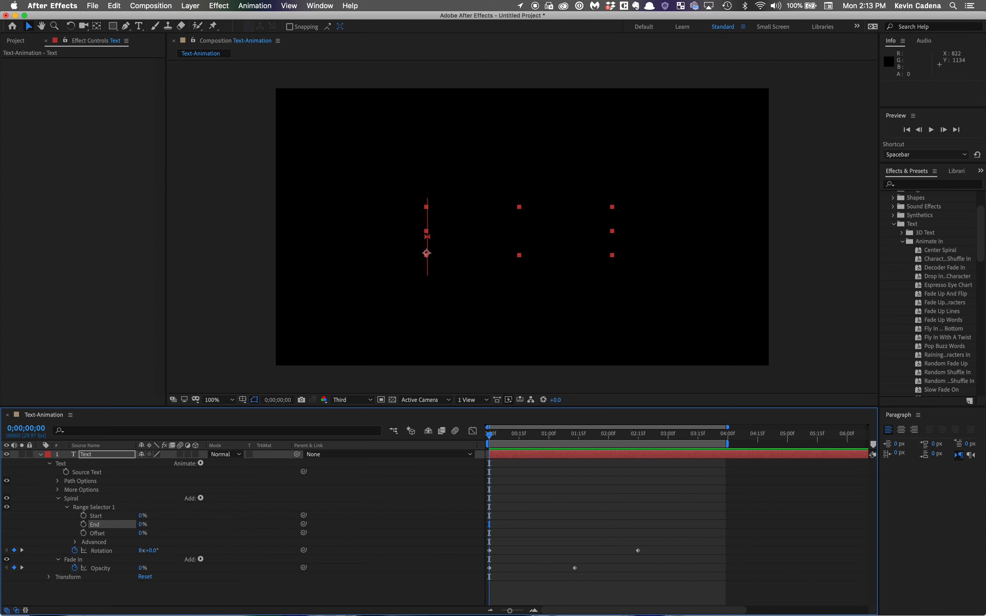
click(84, 526)
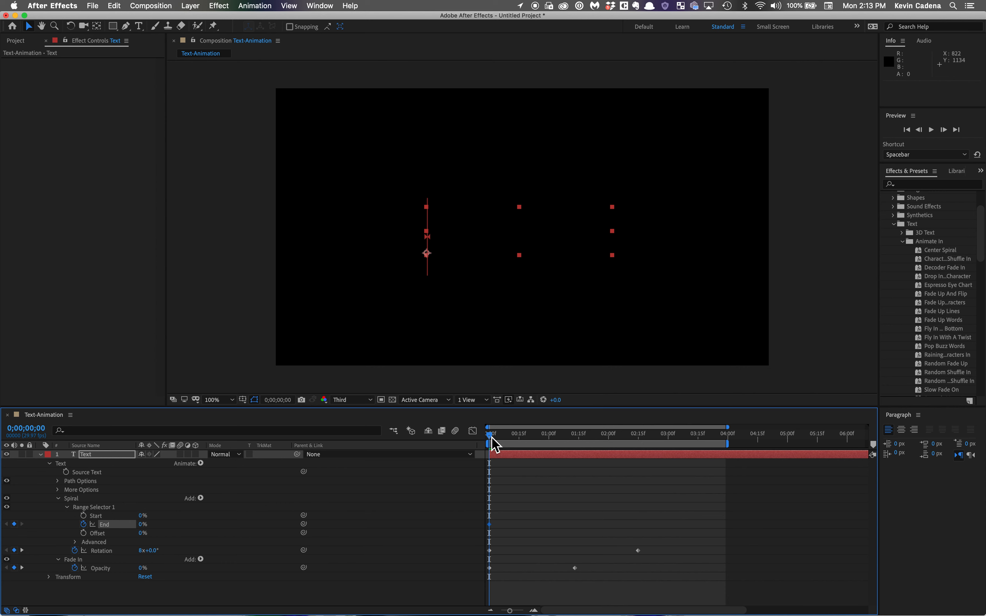
At 0;00;02;15, in line with the last Rotation keyframe, keyframe the Spiral range selector's End at 100%.
drag(491, 436, 641, 439)
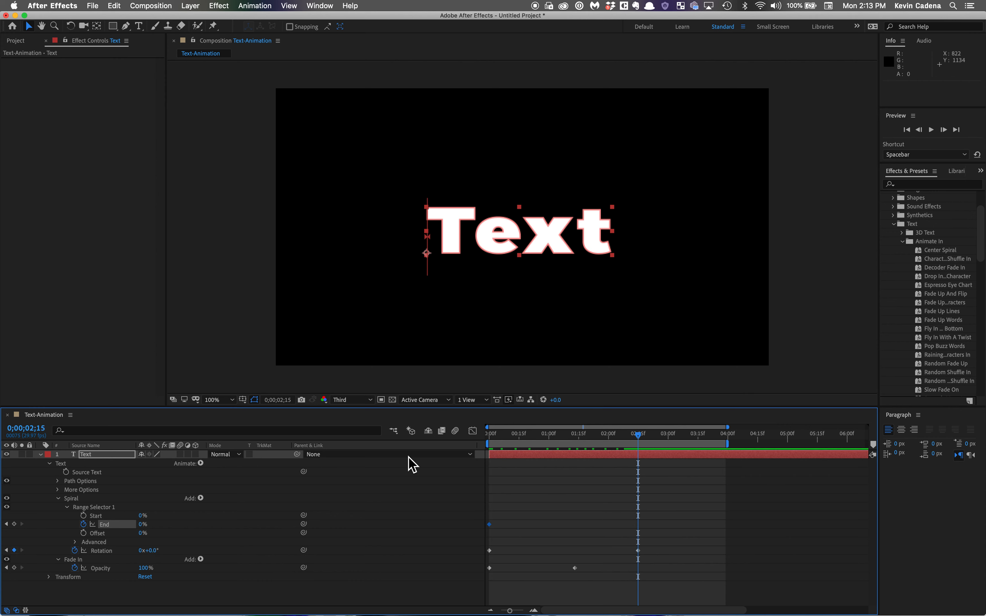
click(140, 526)
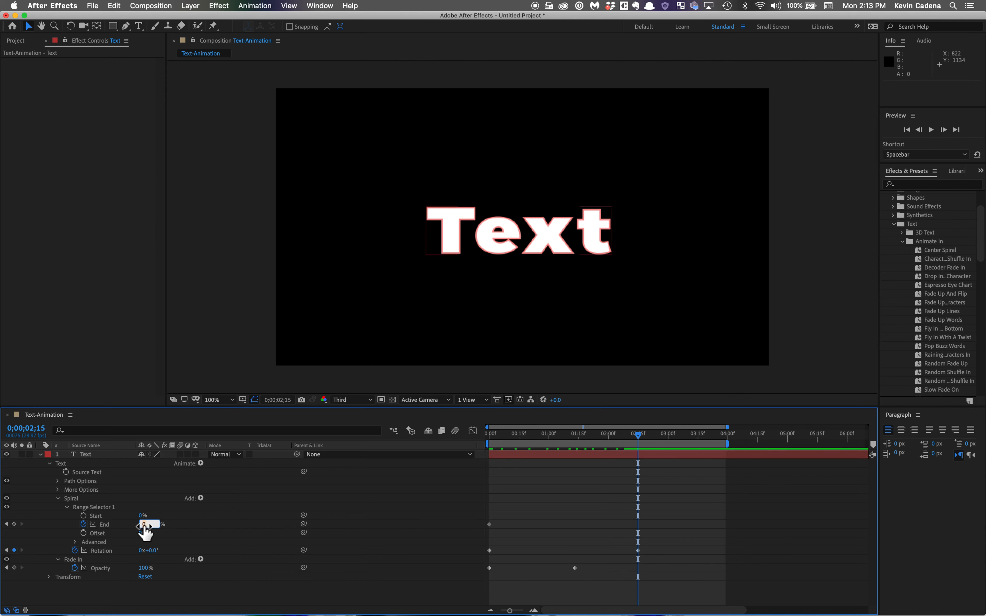
text(100)
key(Return)
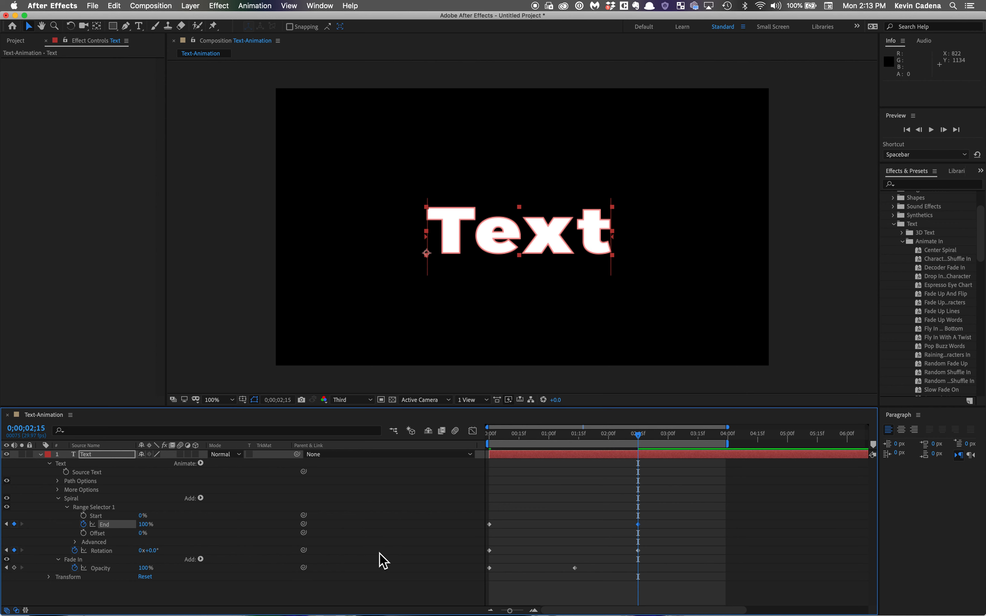
Play back the animation with the keyframed End value twice and return the playhead to the first frame.
key(space)
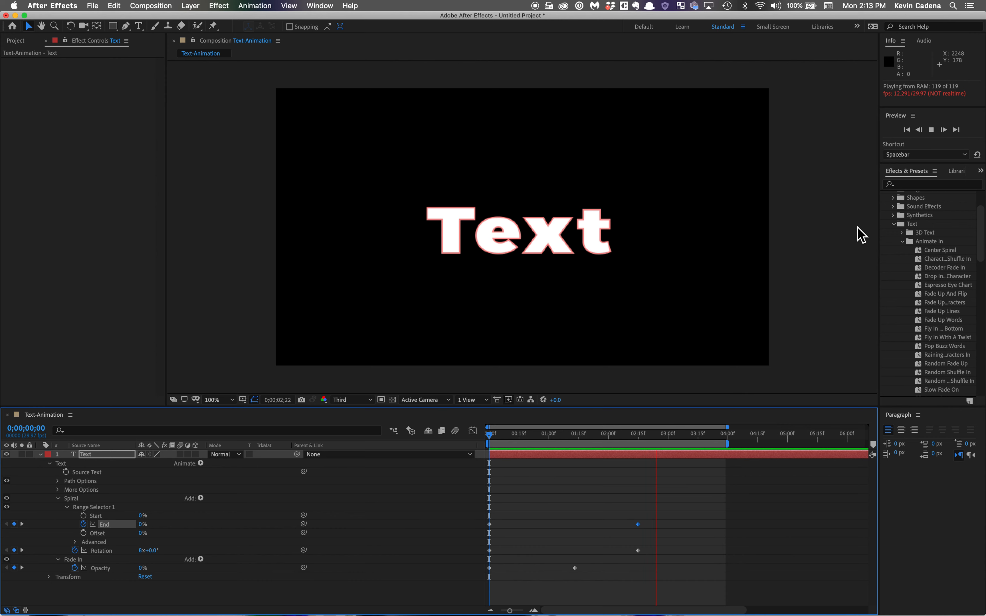
key(space)
drag(670, 435, 473, 469)
key(space)
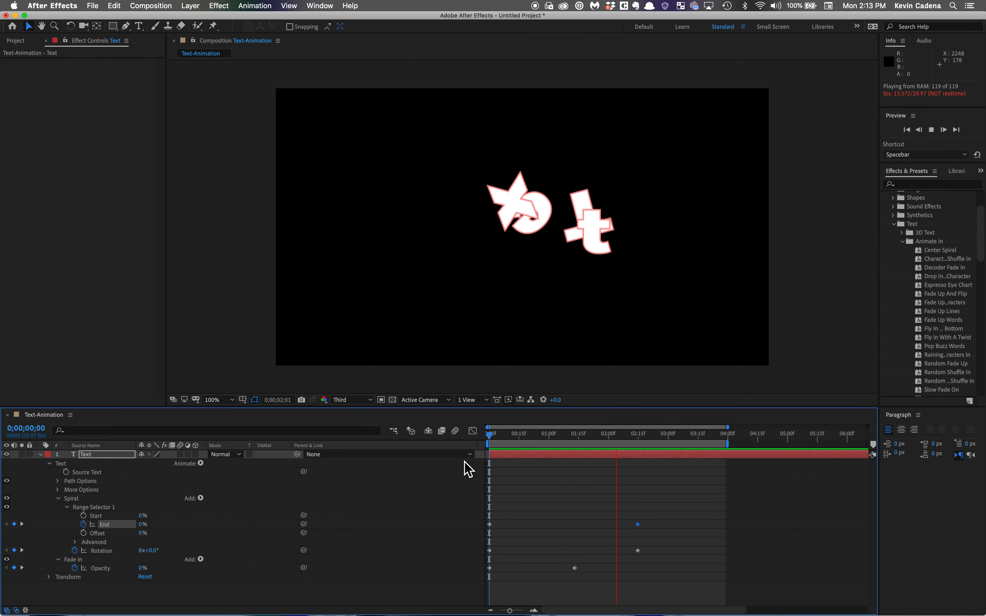
key(space)
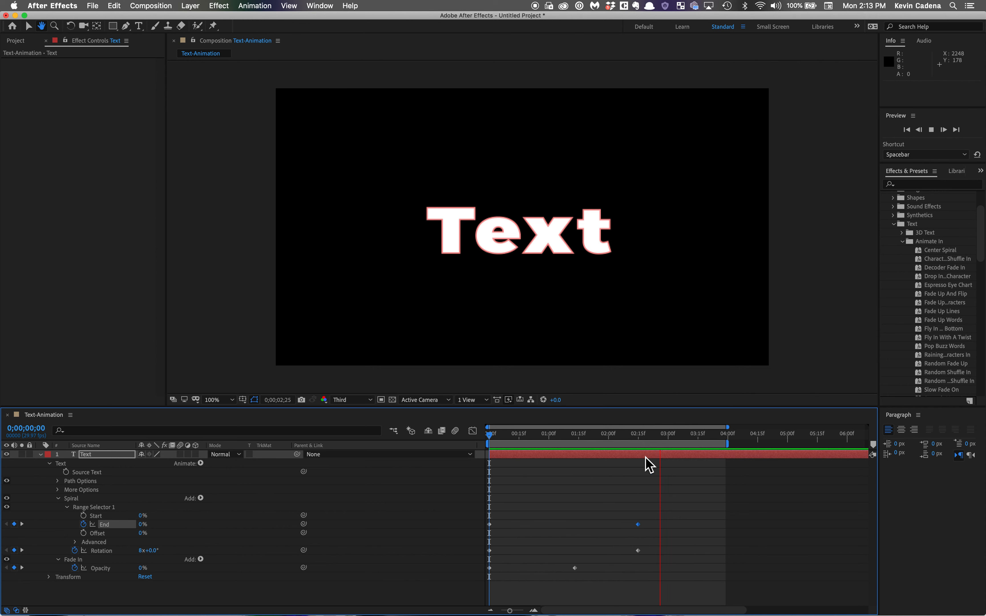
key(Home)
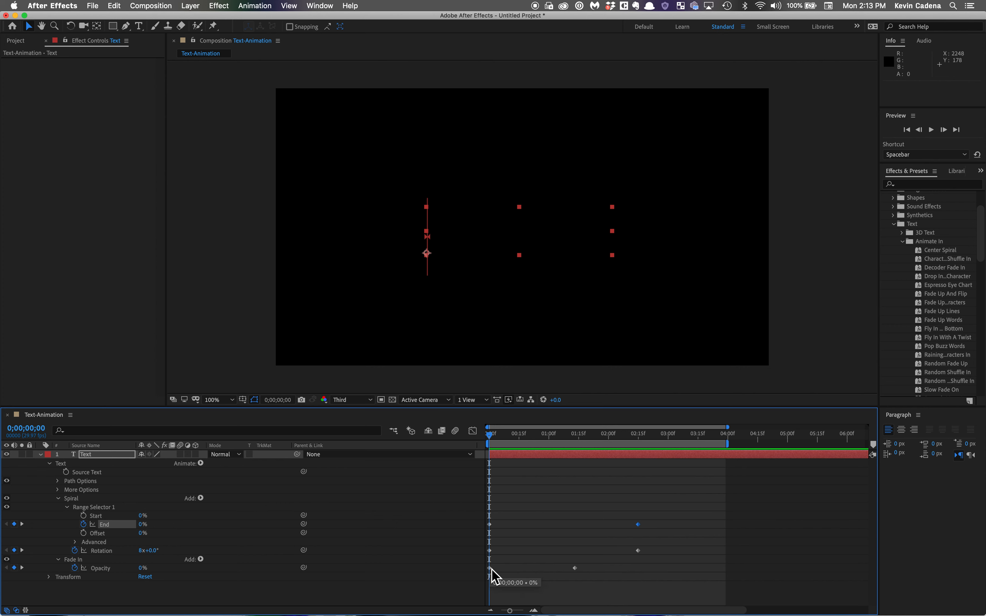
Add a 0% Opacity keyframe to the Fade In animator at 0;00;00;17.
click(497, 438)
drag(503, 439, 526, 440)
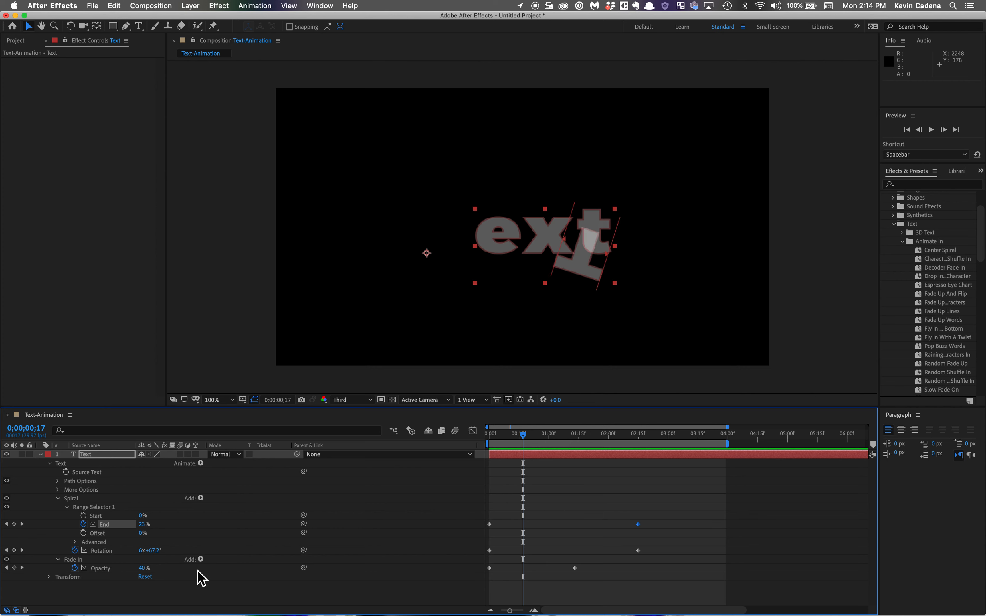
click(145, 568)
text(0)
key(Return)
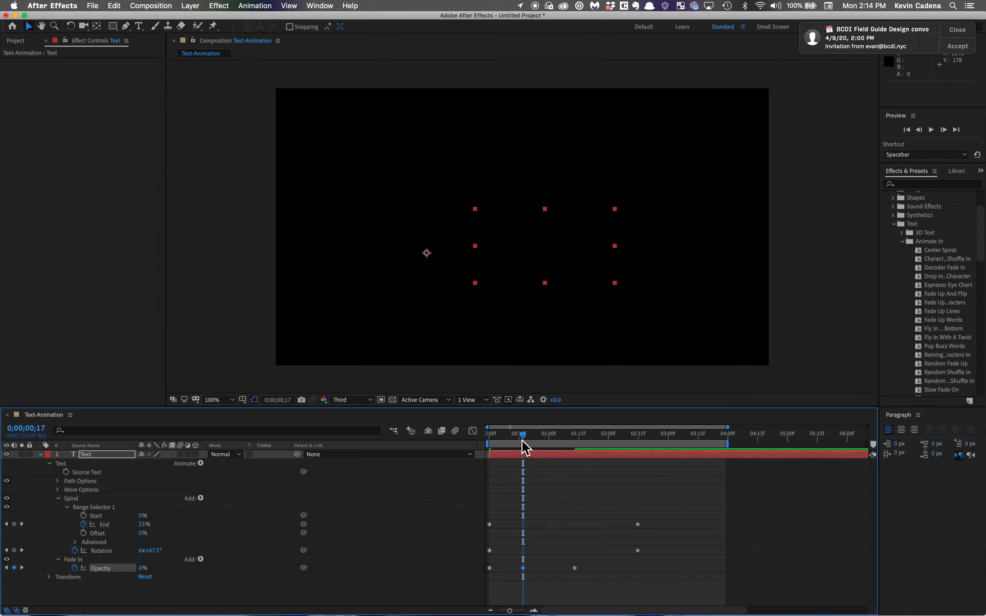
Play back the animation from the start to check the delayed fade-in.
drag(522, 441, 388, 441)
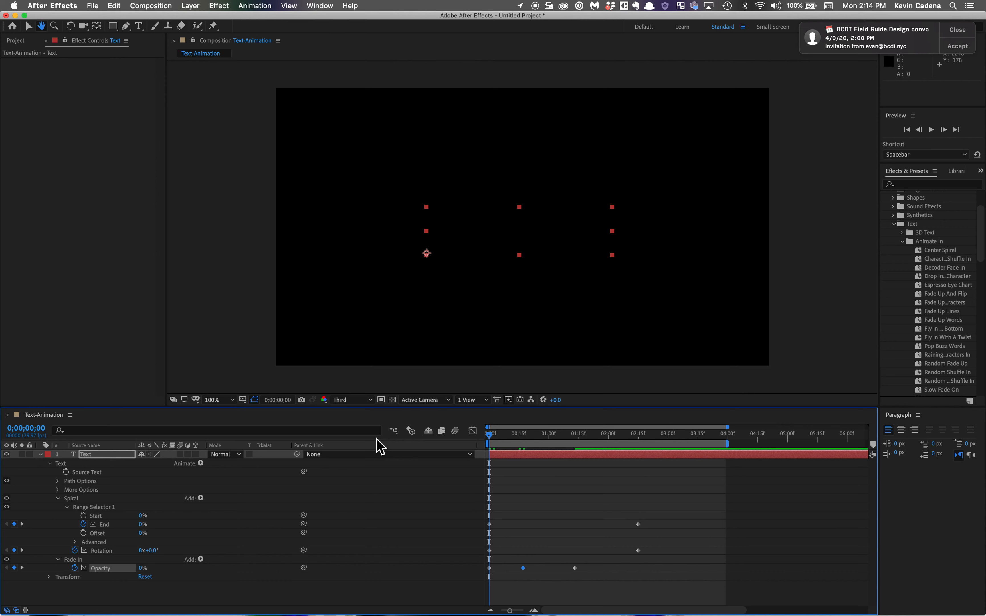
key(space)
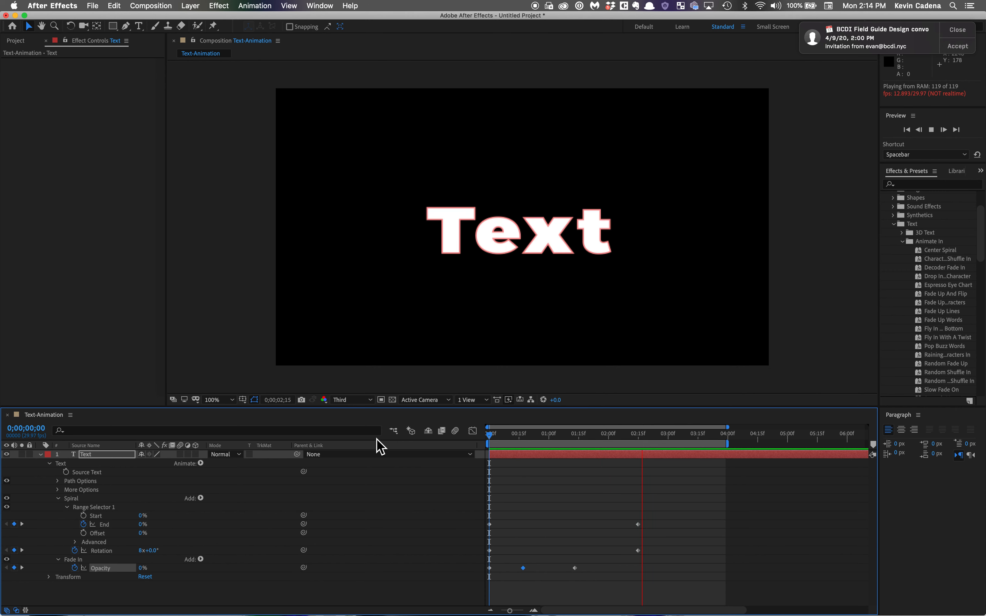
key(space)
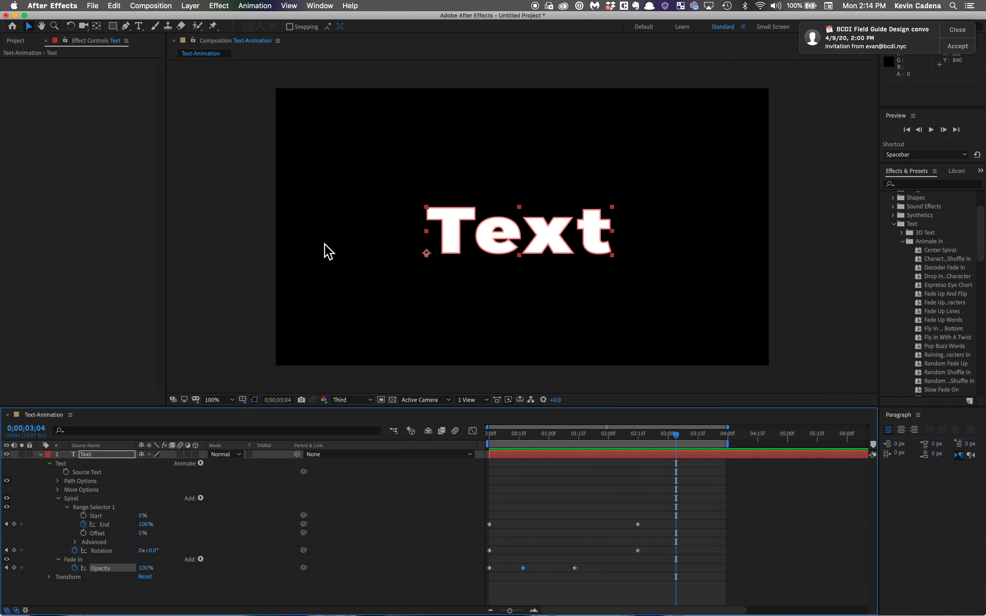